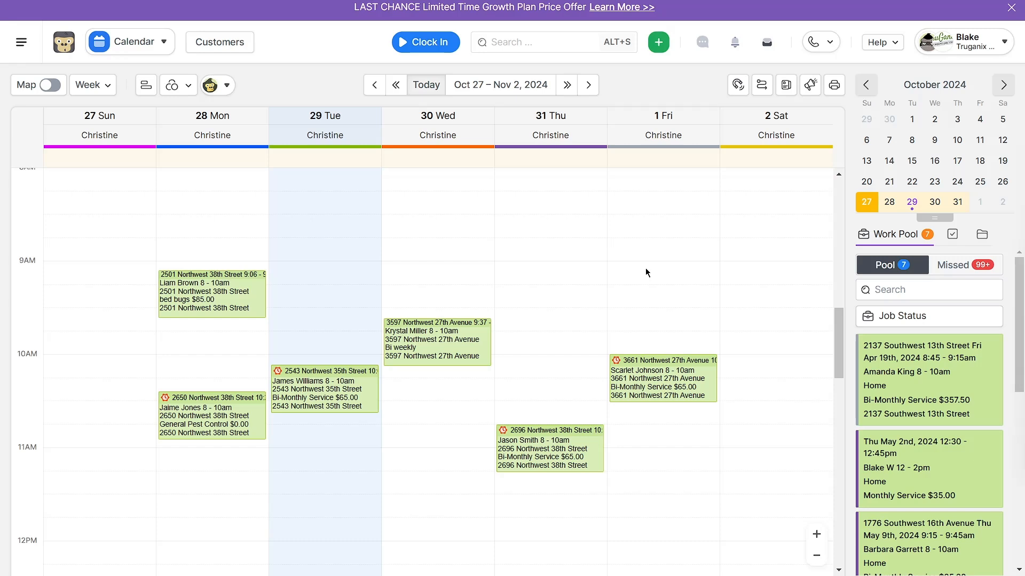
- Open the Dynamic Estimates add-on and go to the management page for its dynamic estimate templates
{"action": "left_click", "coordinate": [131, 41]}
{"action": "scroll", "coordinate": [175, 412], "scroll_direction": "down", "scroll_amount": 1}
{"action": "left_click", "coordinate": [169, 415]}
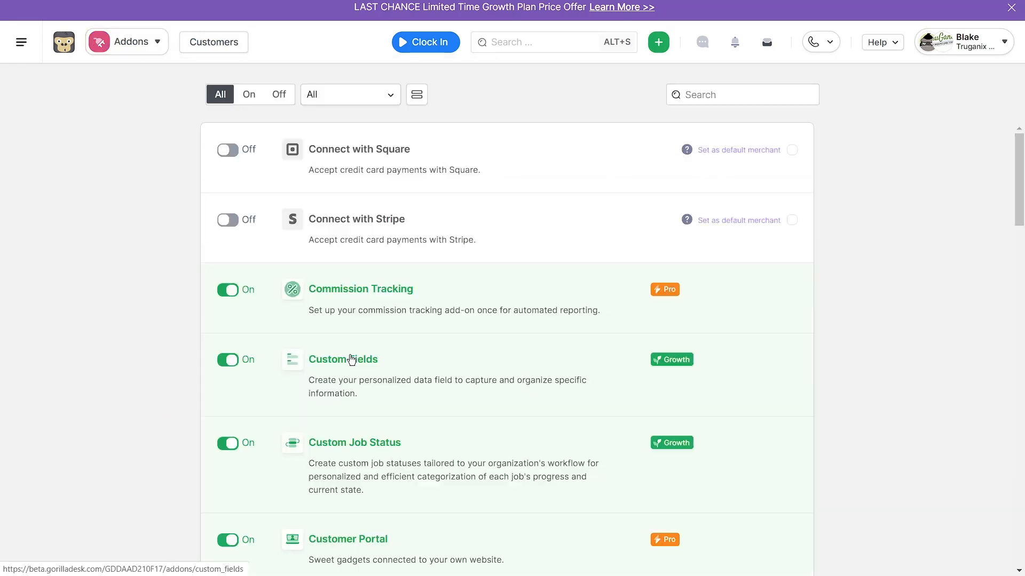
{"action": "scroll", "coordinate": [421, 341], "scroll_direction": "down", "scroll_amount": 5}
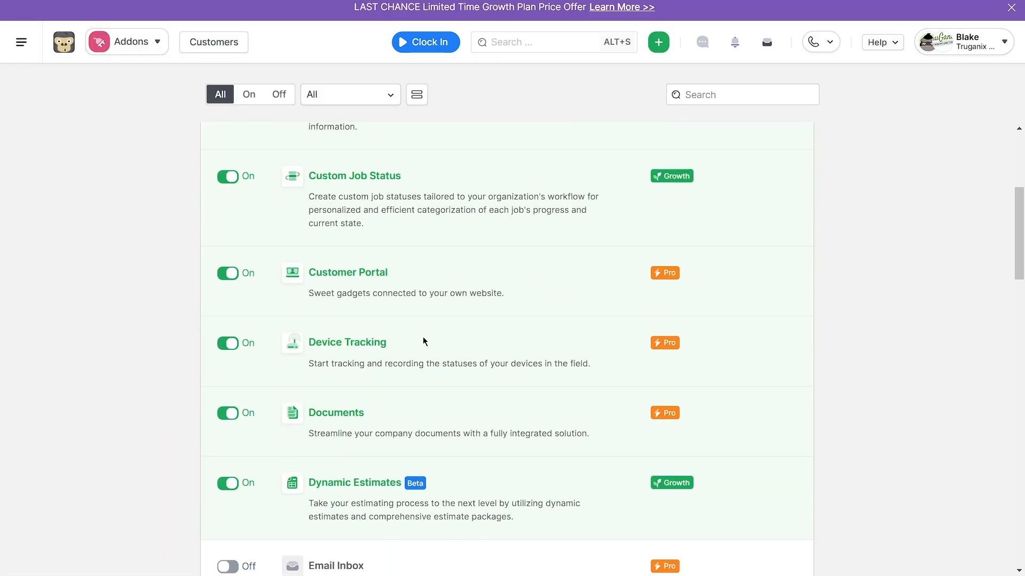
{"action": "left_click", "coordinate": [328, 486]}
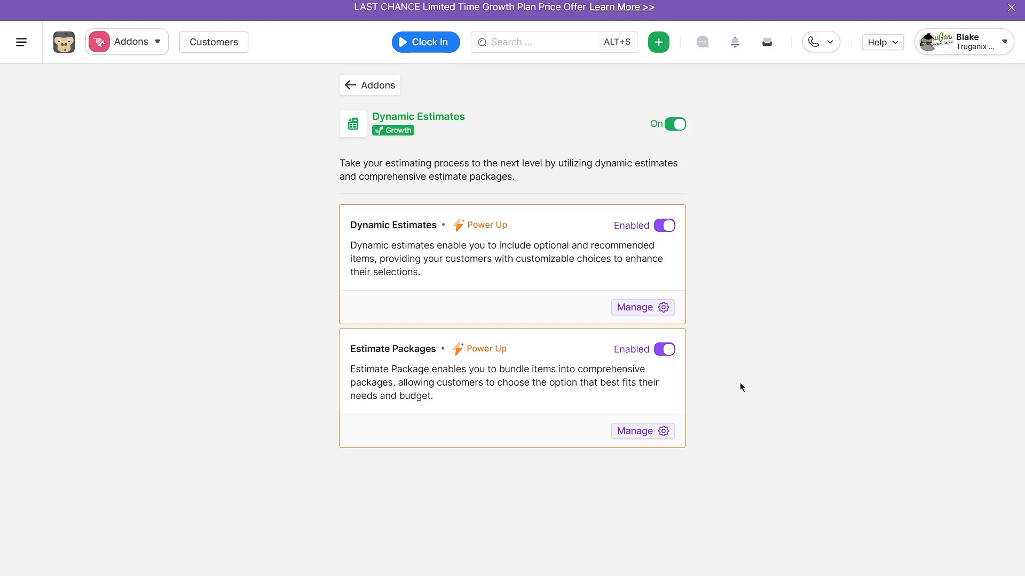
{"action": "left_click", "coordinate": [636, 311]}
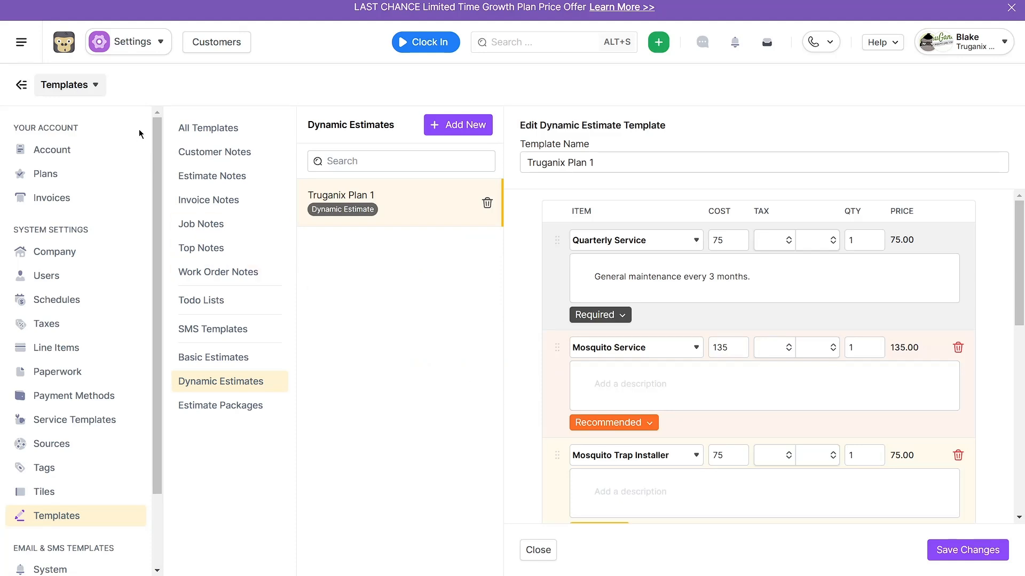
- Reach the template settings from the main settings and view the Basic Estimates, Dynamic Estimates and Estimate Packages categories
{"action": "left_click", "coordinate": [123, 43]}
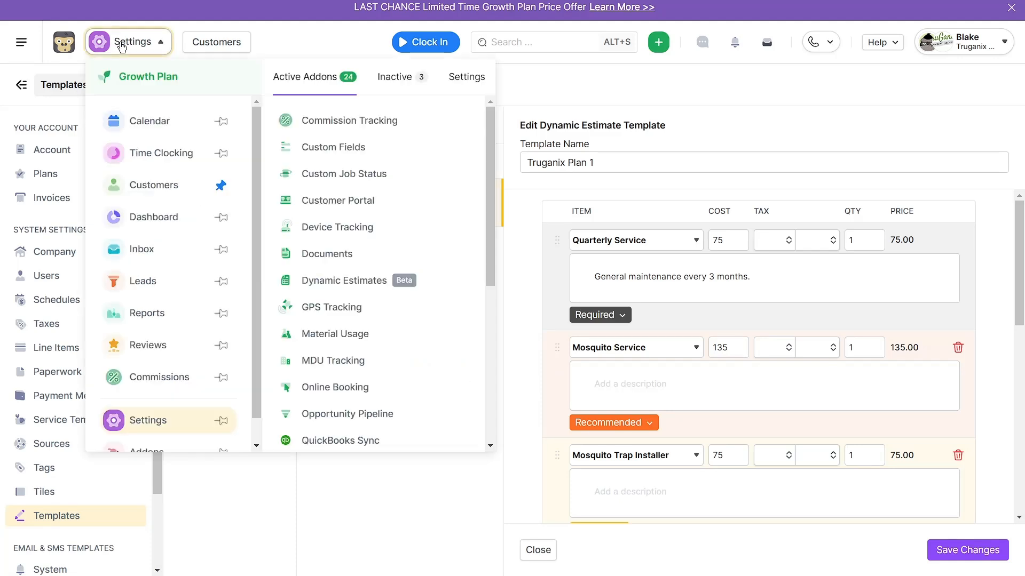
{"action": "left_click", "coordinate": [137, 419]}
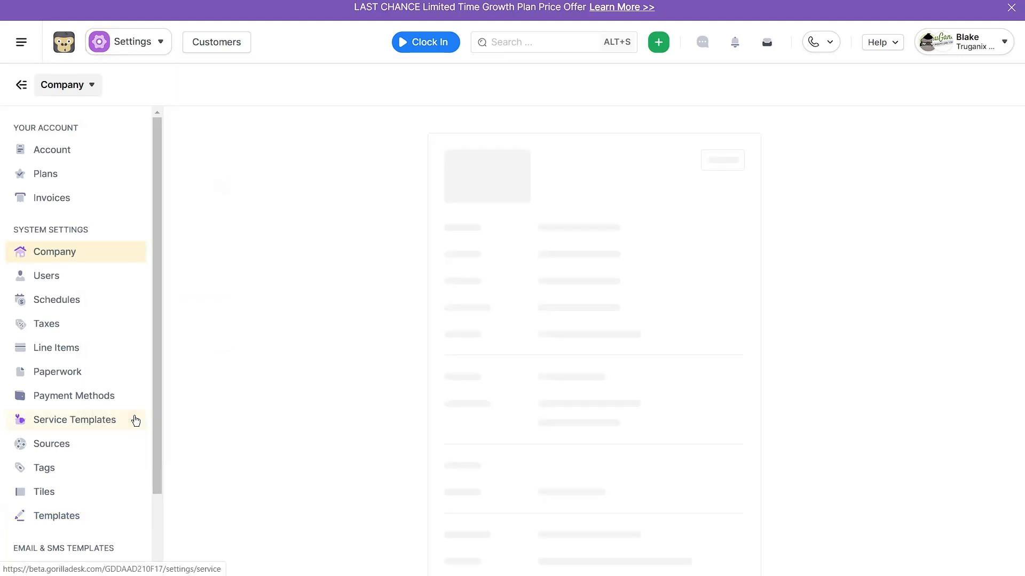
{"action": "left_click", "coordinate": [57, 516]}
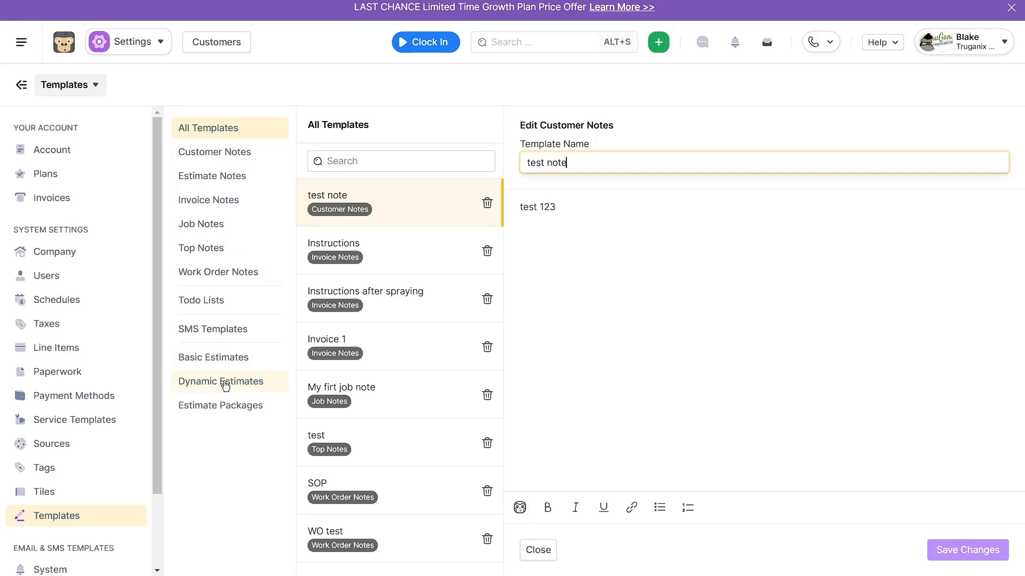
{"action": "left_click", "coordinate": [219, 358]}
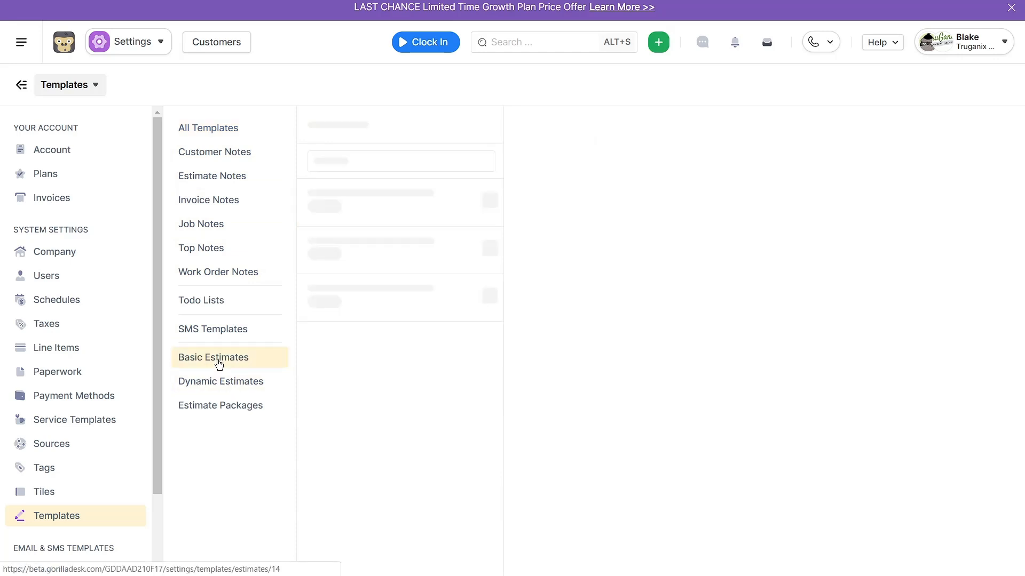
{"action": "left_click", "coordinate": [190, 382]}
{"action": "left_click", "coordinate": [201, 410]}
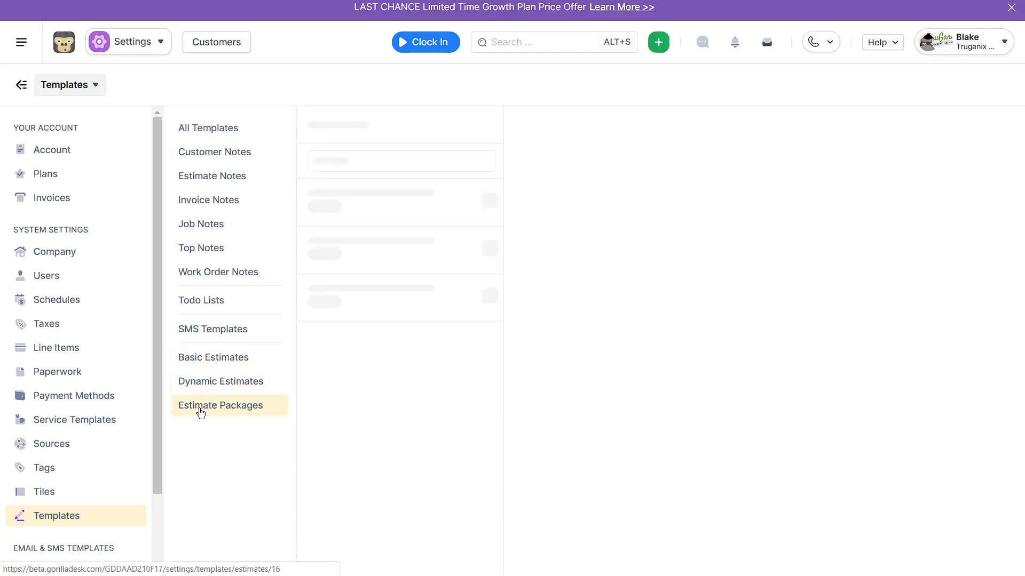
- Examine the line items of the Truganix Plan 1 dynamic estimate template and their Required, Recommended and Optional designations
{"action": "left_click", "coordinate": [220, 380]}
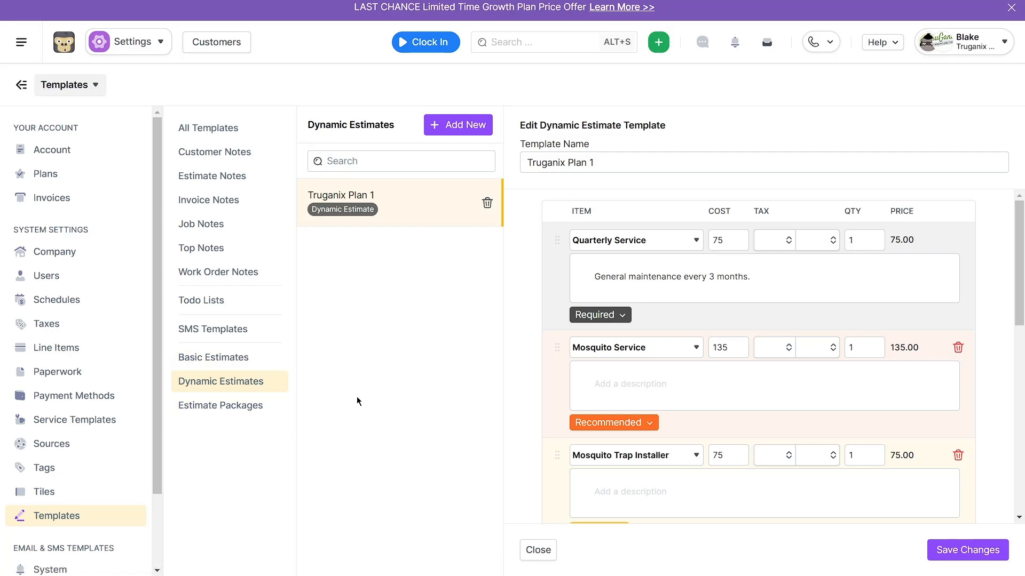
{"action": "scroll", "coordinate": [592, 441], "scroll_direction": "down", "scroll_amount": 4}
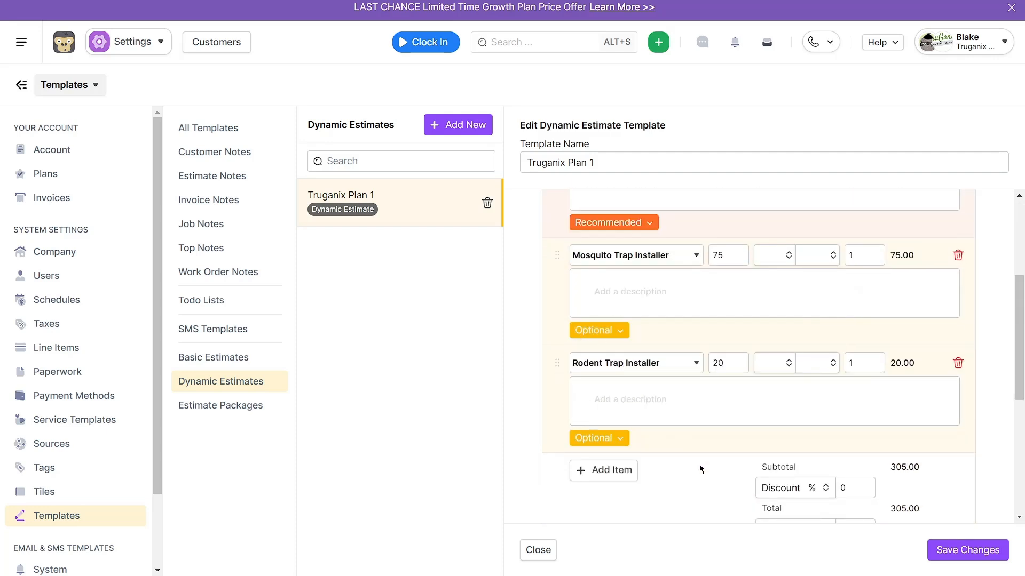
{"action": "scroll", "coordinate": [700, 464], "scroll_direction": "up", "scroll_amount": 5}
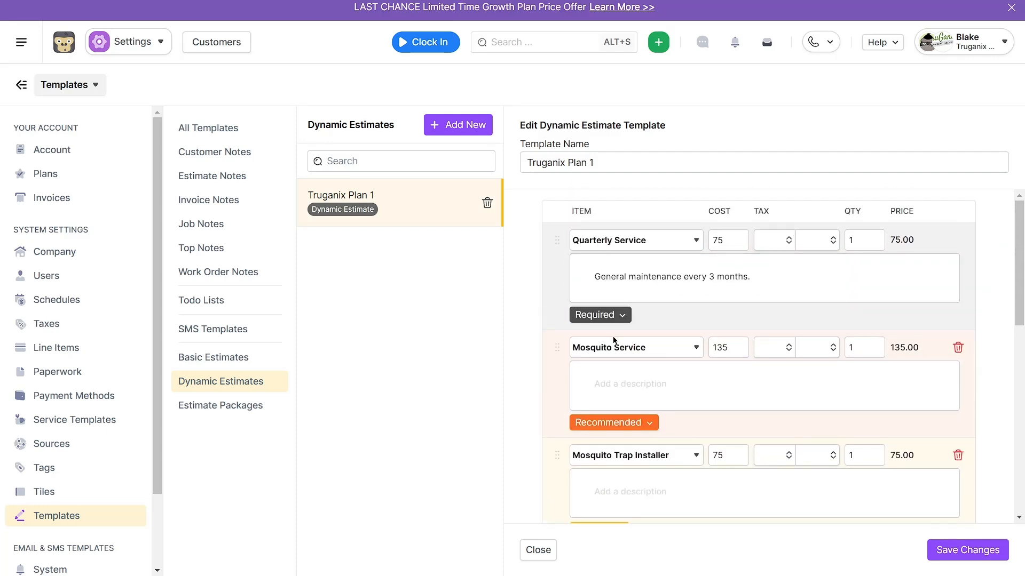
{"action": "scroll", "coordinate": [629, 349], "scroll_direction": "down", "scroll_amount": 4}
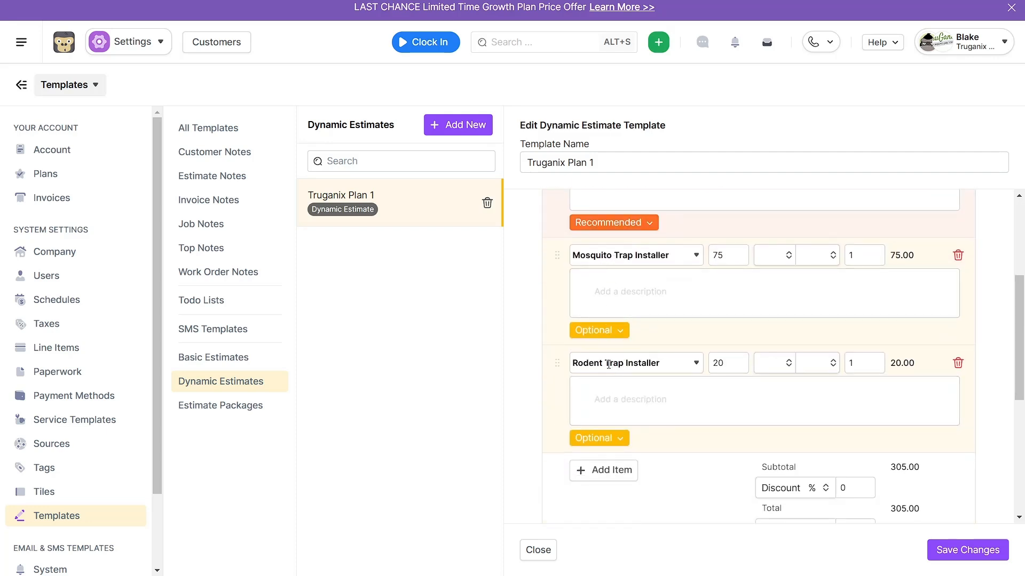
{"action": "scroll", "coordinate": [663, 417], "scroll_direction": "up", "scroll_amount": 4}
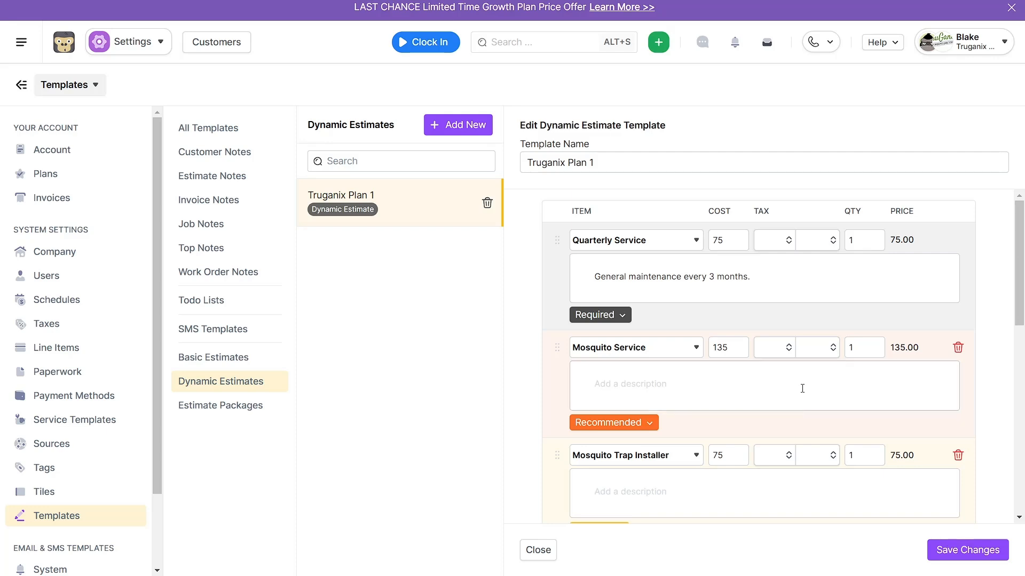
{"action": "scroll", "coordinate": [988, 390], "scroll_direction": "down", "scroll_amount": 4}
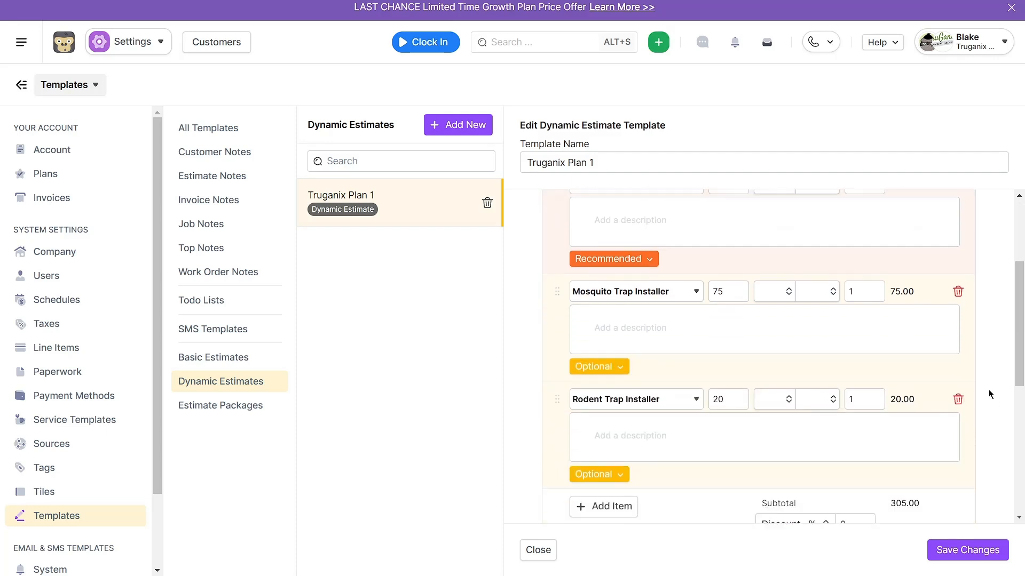
{"action": "scroll", "coordinate": [842, 391], "scroll_direction": "up", "scroll_amount": 4}
{"action": "scroll", "coordinate": [881, 381], "scroll_direction": "down", "scroll_amount": 1}
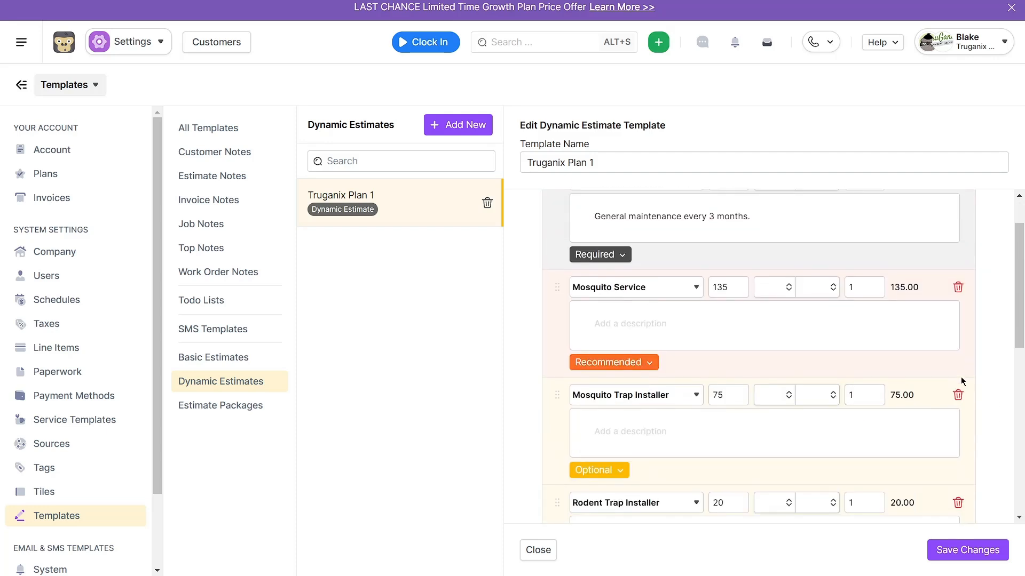
{"action": "scroll", "coordinate": [960, 384], "scroll_direction": "up", "scroll_amount": 1}
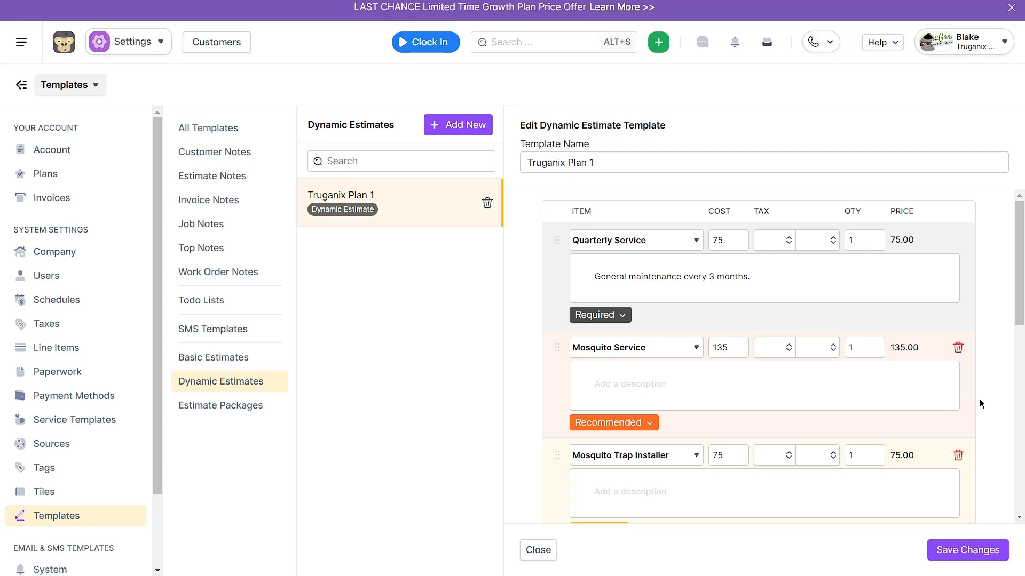
- Examine the items and costs of the Gold, Silver and Bronze packages in Truganix Packages 2024, and return to the dynamic estimate templates
{"action": "left_click", "coordinate": [234, 410]}
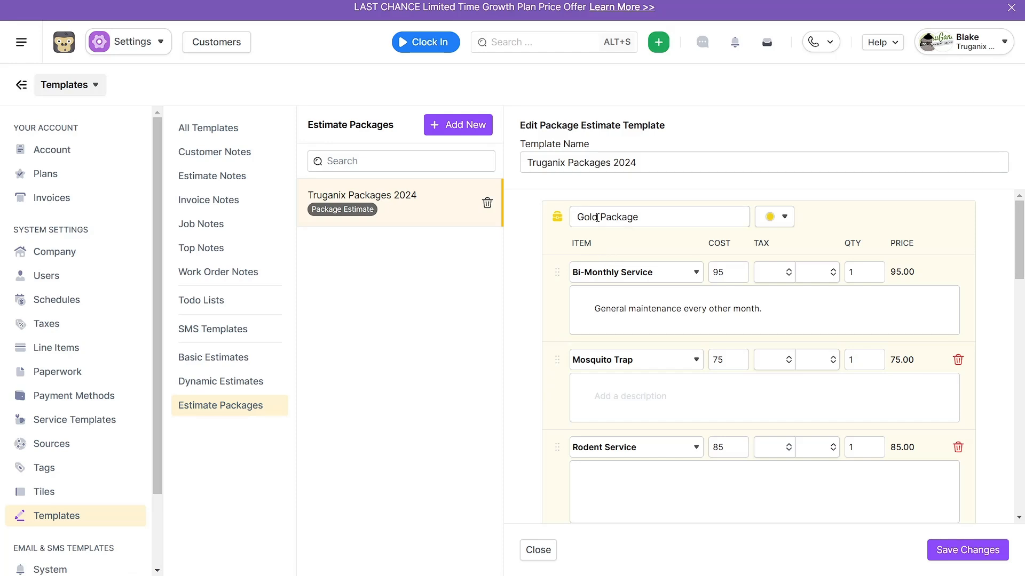
{"action": "scroll", "coordinate": [603, 245], "scroll_direction": "down", "scroll_amount": 12}
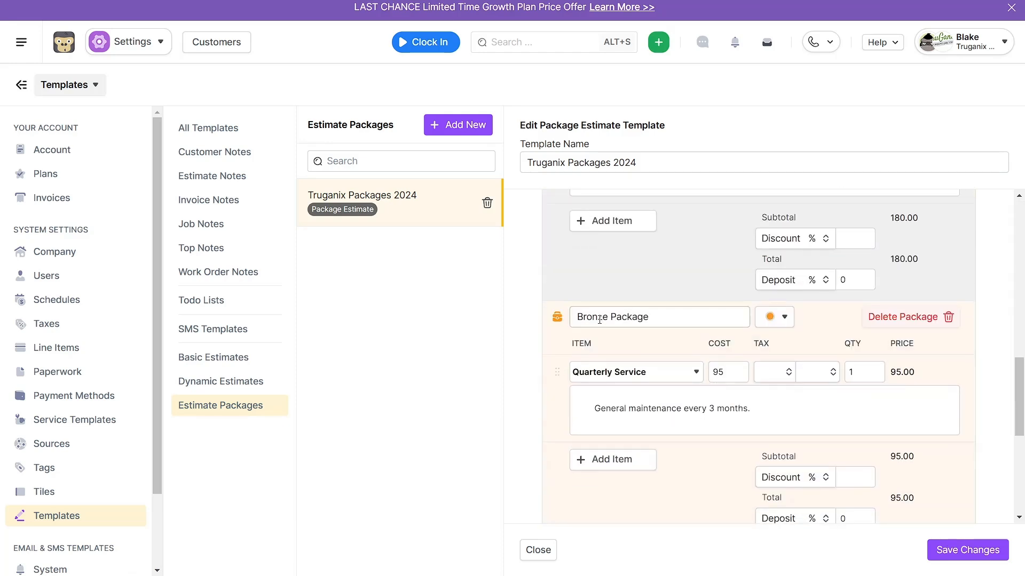
{"action": "scroll", "coordinate": [629, 299], "scroll_direction": "up", "scroll_amount": 5}
{"action": "scroll", "coordinate": [633, 273], "scroll_direction": "up", "scroll_amount": 1}
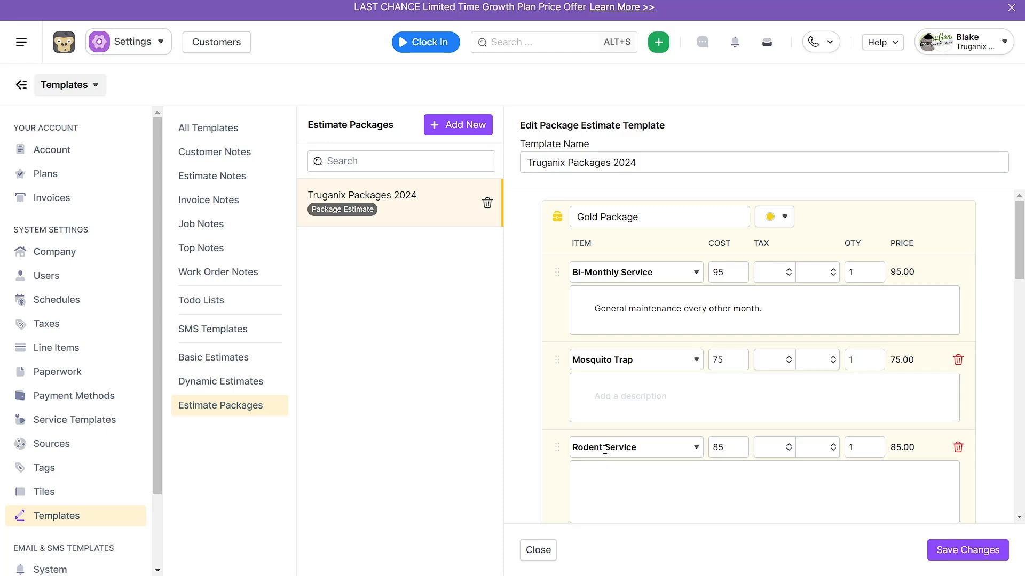
{"action": "scroll", "coordinate": [601, 448], "scroll_direction": "down", "scroll_amount": 7}
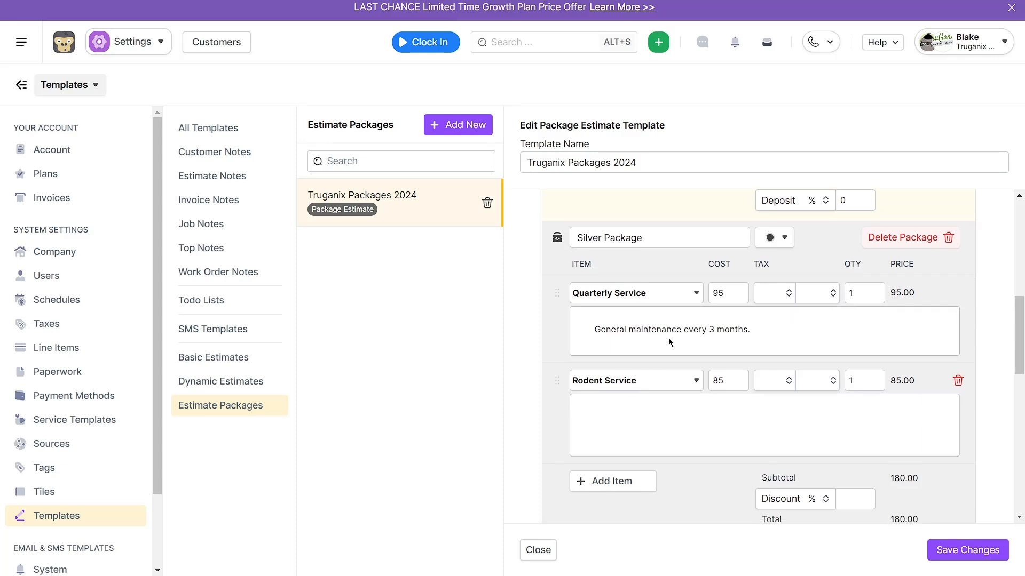
{"action": "scroll", "coordinate": [675, 323], "scroll_direction": "down", "scroll_amount": 5}
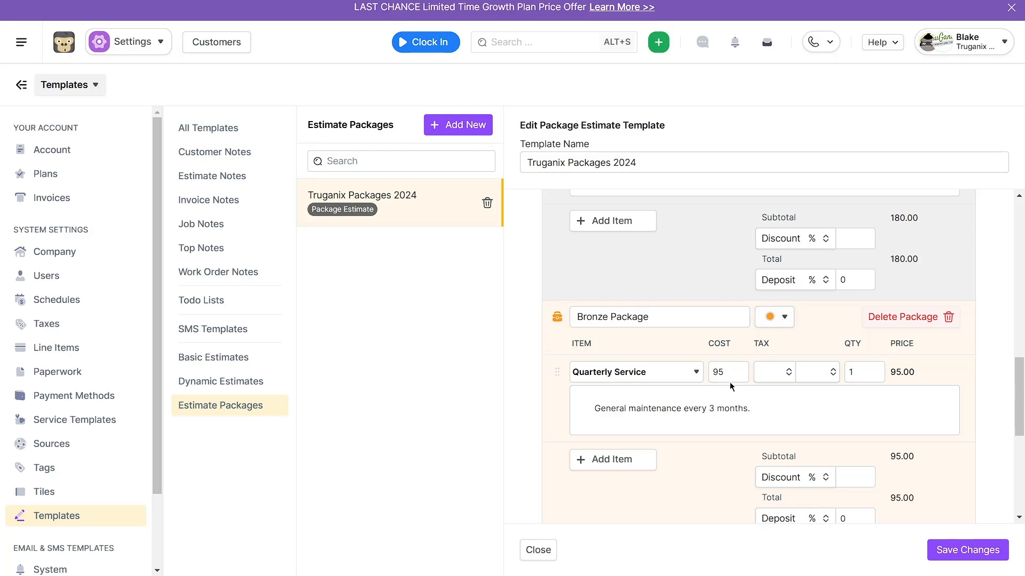
{"action": "scroll", "coordinate": [736, 401], "scroll_direction": "up", "scroll_amount": 6}
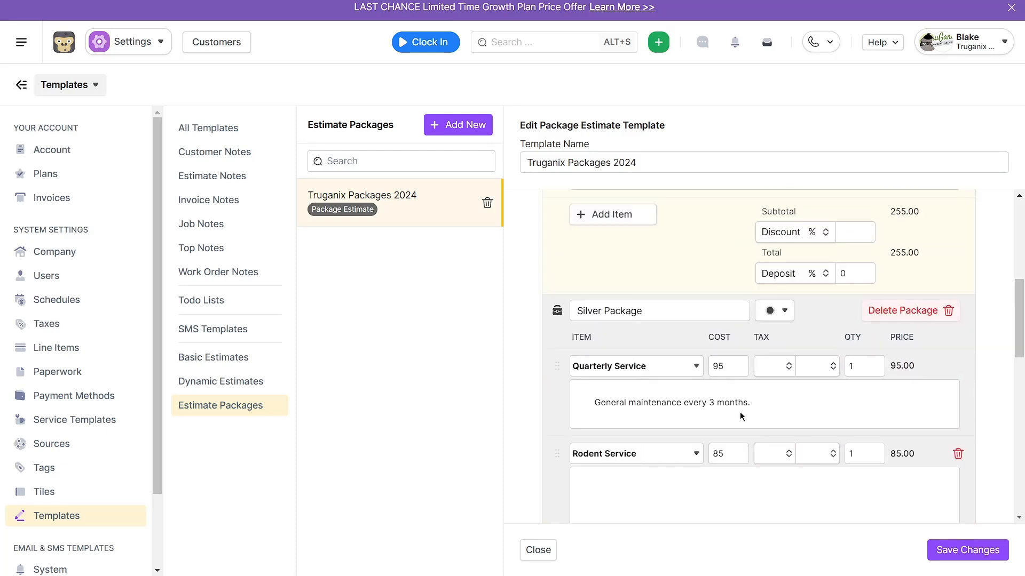
{"action": "scroll", "coordinate": [729, 427], "scroll_direction": "up", "scroll_amount": 5}
{"action": "left_click", "coordinate": [729, 380]}
{"action": "left_click", "coordinate": [720, 297]}
{"action": "left_click", "coordinate": [721, 207]}
{"action": "scroll", "coordinate": [759, 295], "scroll_direction": "up", "scroll_amount": 2}
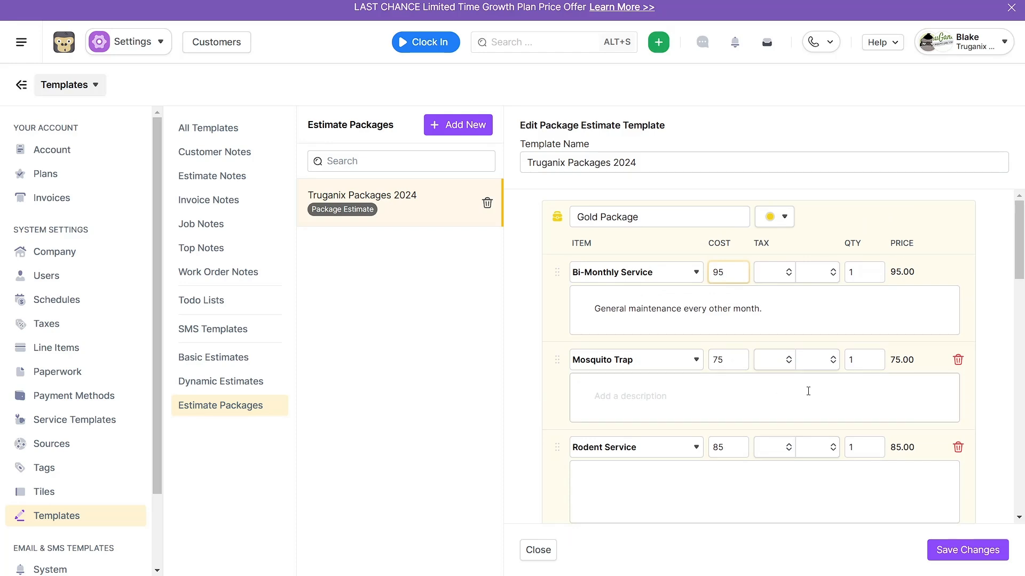
{"action": "left_click", "coordinate": [278, 383]}
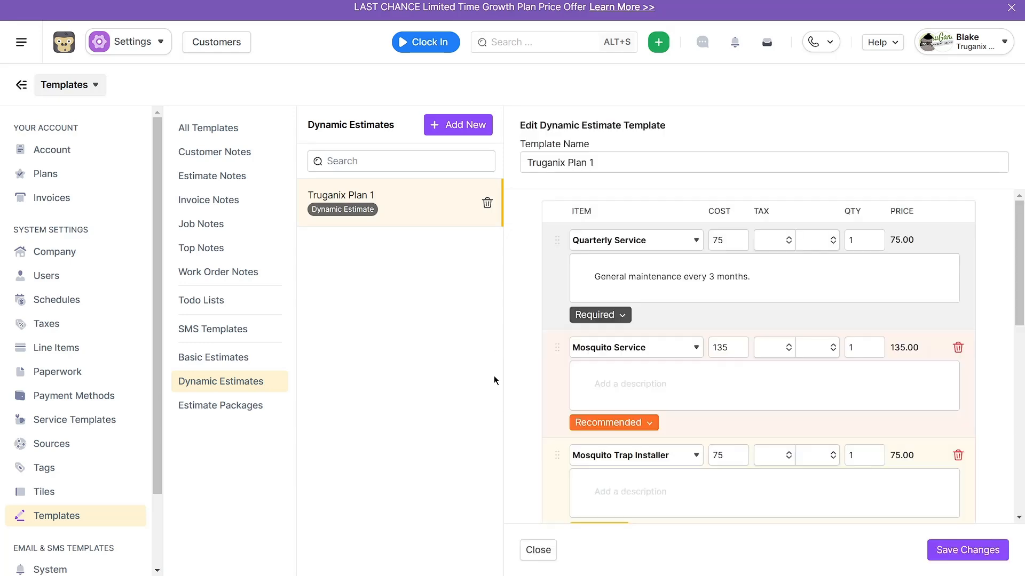
- Start a new estimate and assign it to the customer found by full name
{"action": "left_click", "coordinate": [658, 42]}
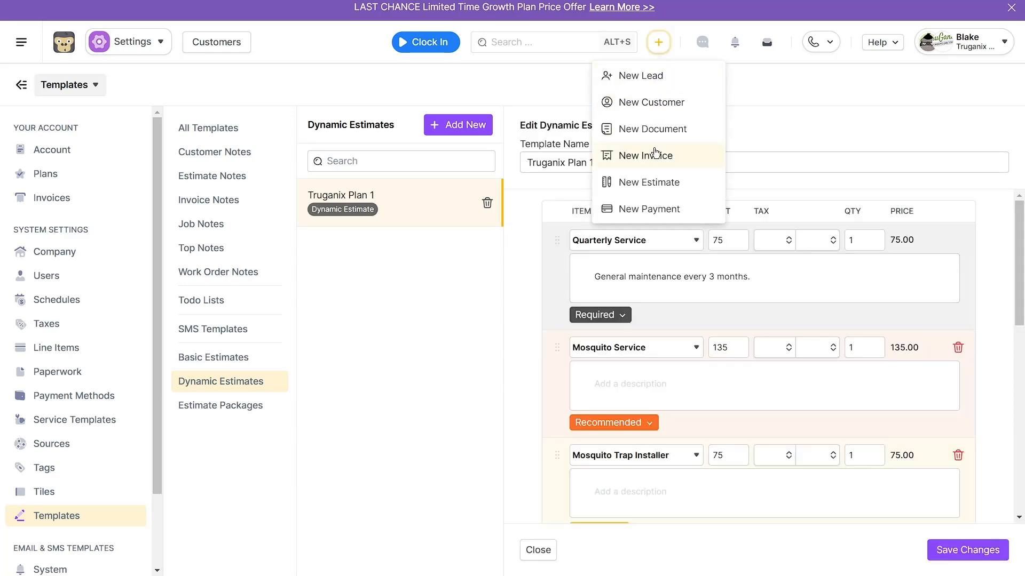
{"action": "left_click", "coordinate": [630, 184]}
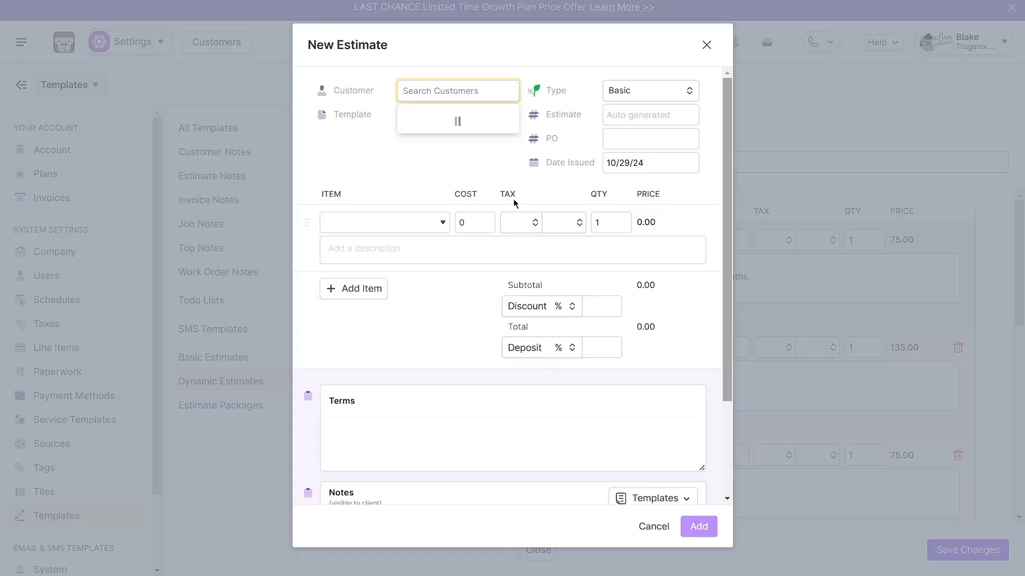
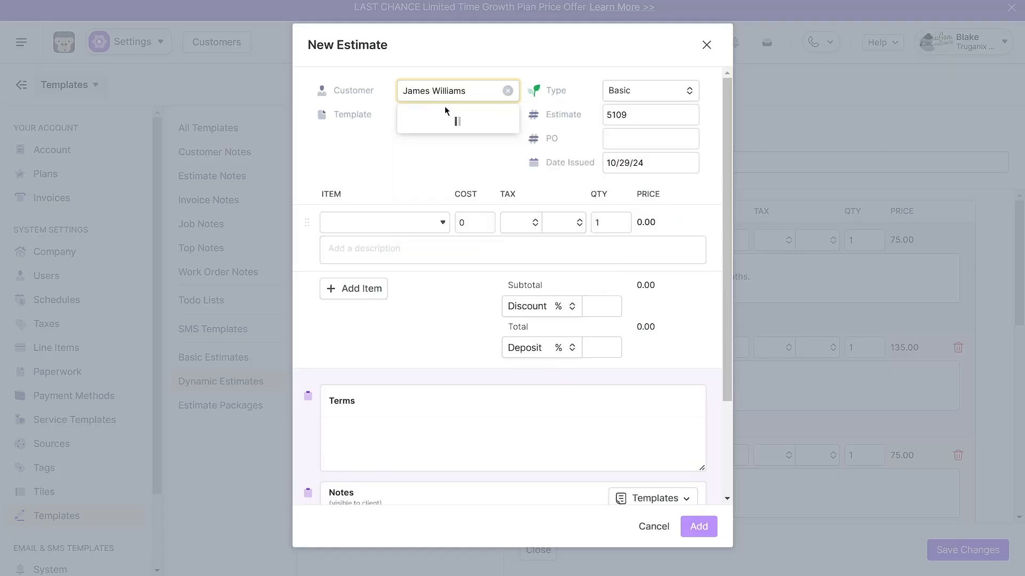
{"action": "left_click", "coordinate": [446, 120]}
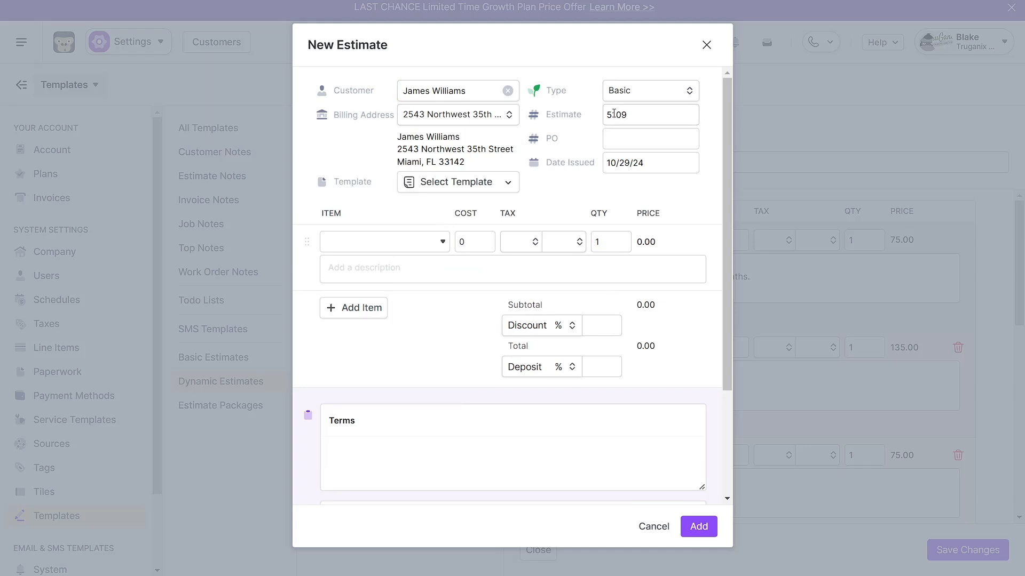
- Set the new estimate's type to Dynamic and apply the Truganix Plan 1 template
{"action": "left_click", "coordinate": [632, 94]}
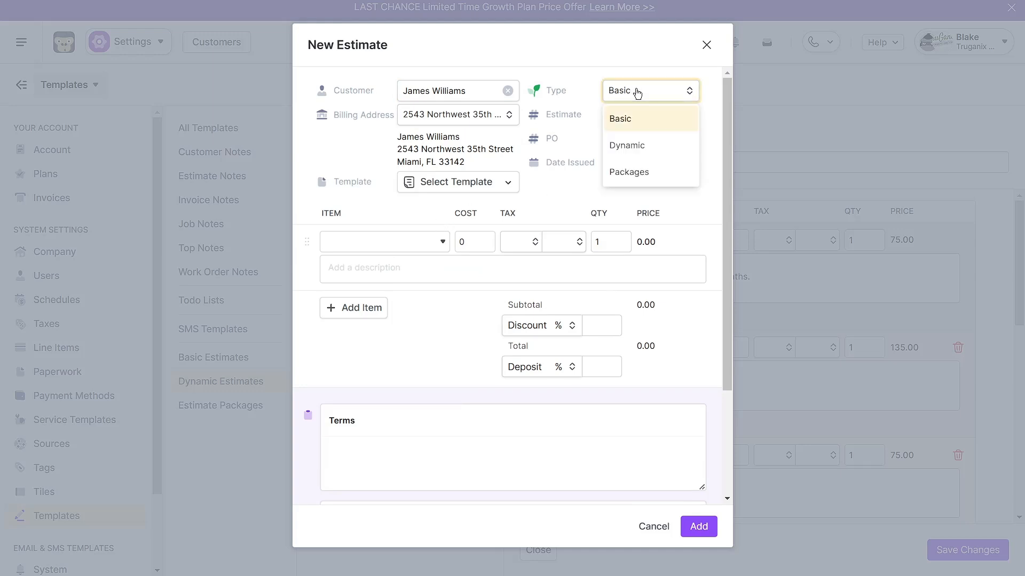
{"action": "left_click", "coordinate": [628, 147]}
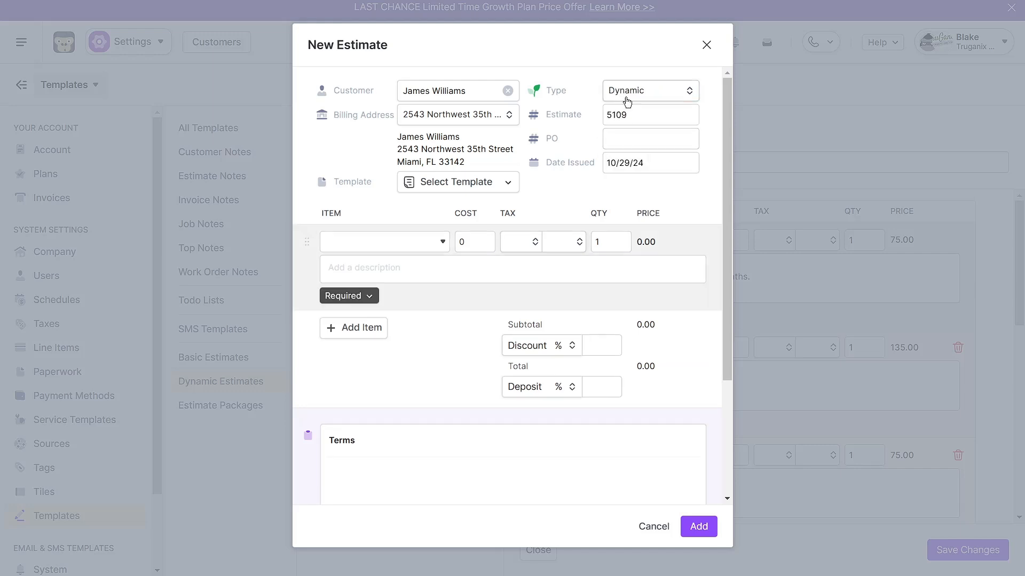
{"action": "left_click", "coordinate": [630, 100]}
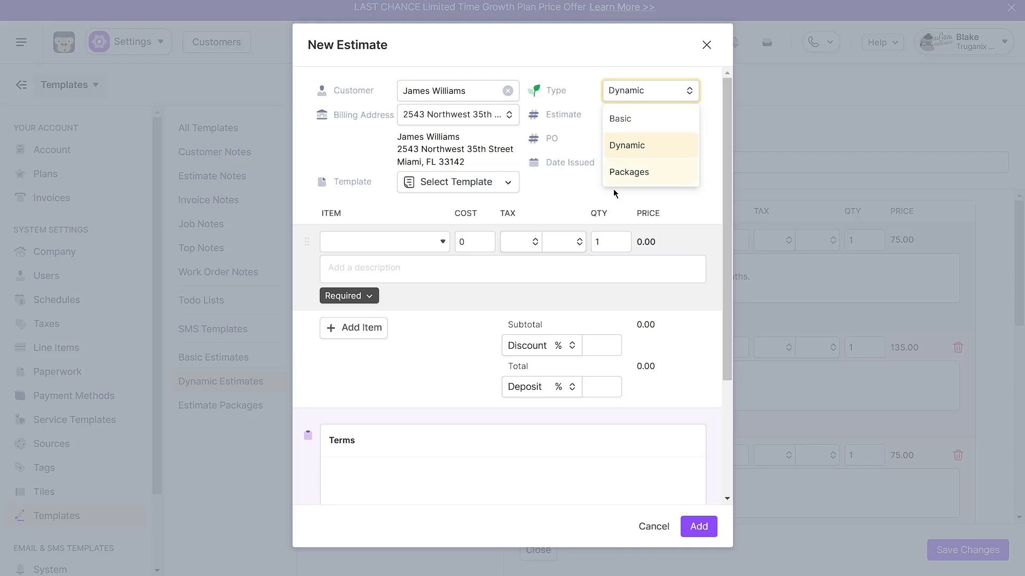
{"action": "left_click", "coordinate": [556, 190]}
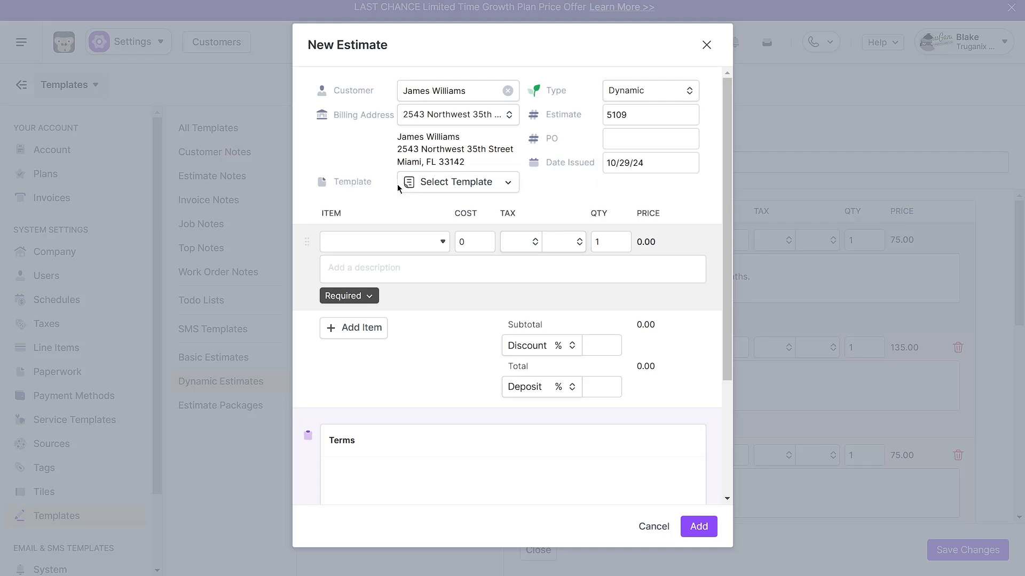
{"action": "left_click", "coordinate": [451, 183]}
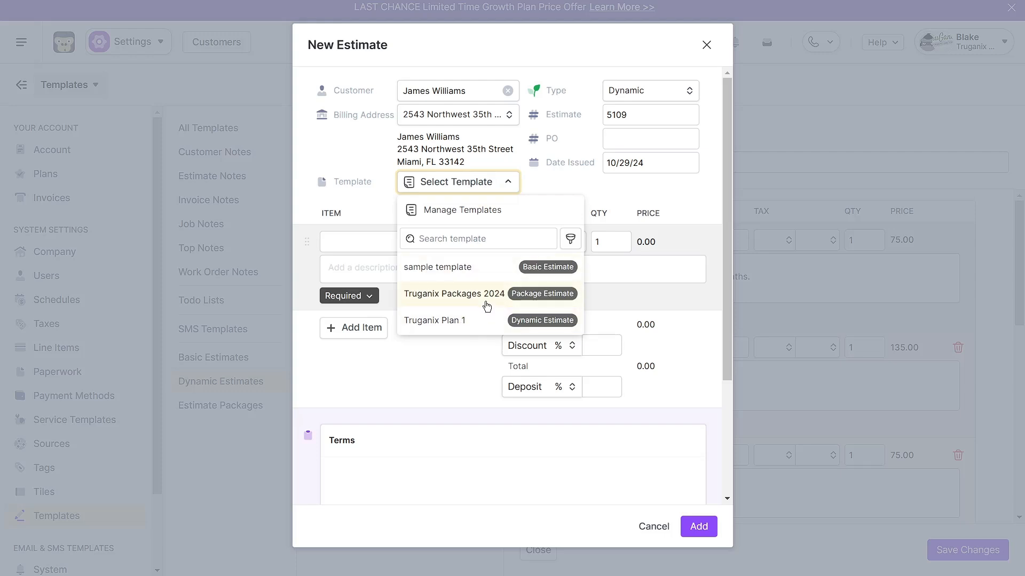
{"action": "left_click", "coordinate": [464, 320]}
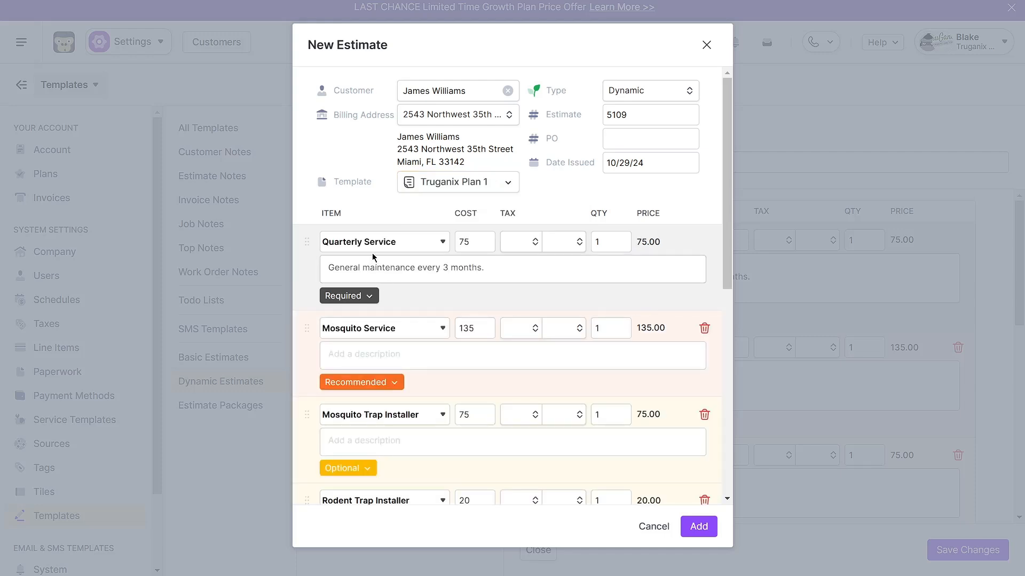
- Examine the new estimate's template line items, their costs and their Required, Recommended and Optional designations
{"action": "scroll", "coordinate": [385, 303], "scroll_direction": "down", "scroll_amount": 3}
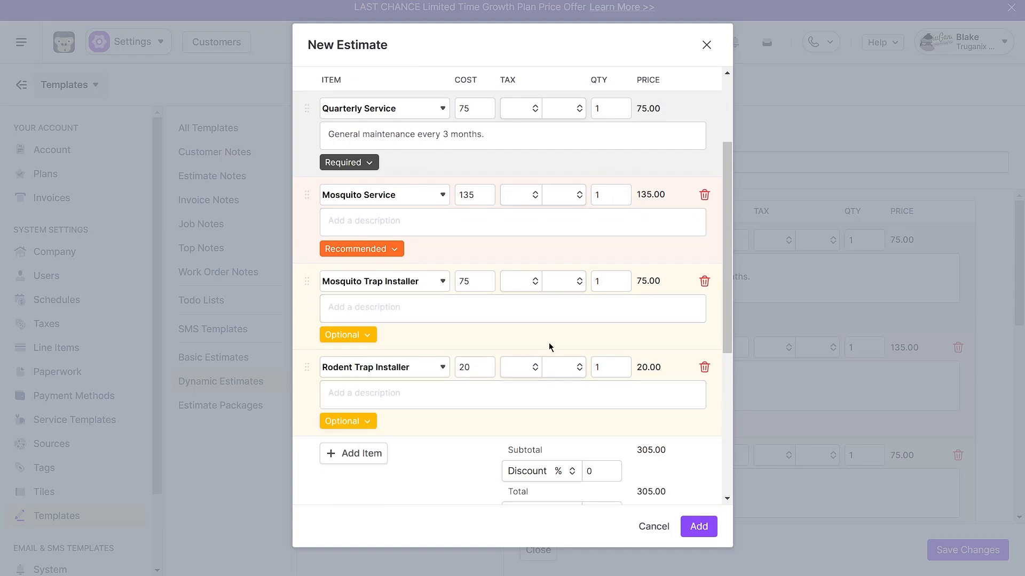
{"action": "scroll", "coordinate": [549, 349], "scroll_direction": "up", "scroll_amount": 3}
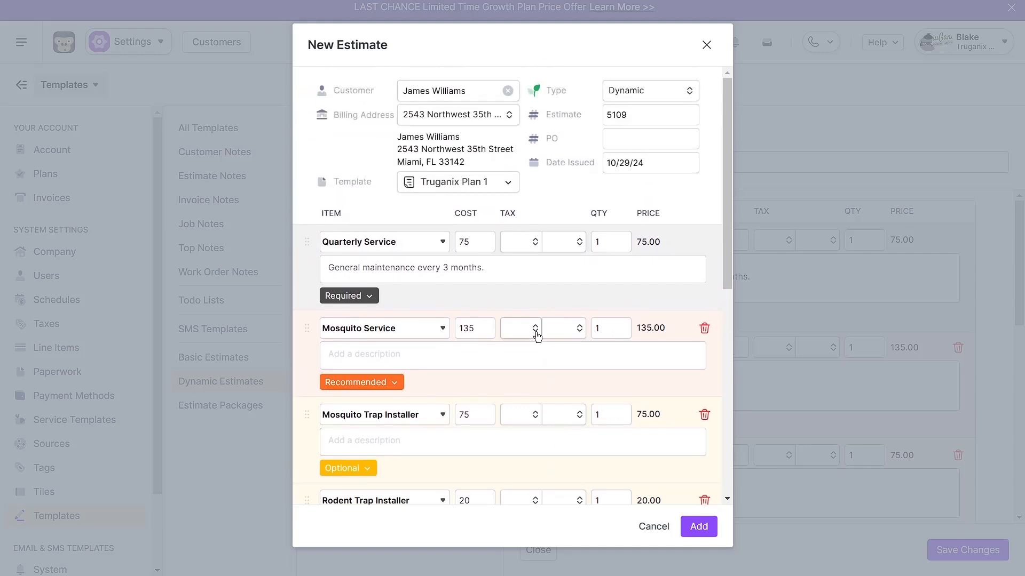
{"action": "scroll", "coordinate": [533, 303], "scroll_direction": "down", "scroll_amount": 2}
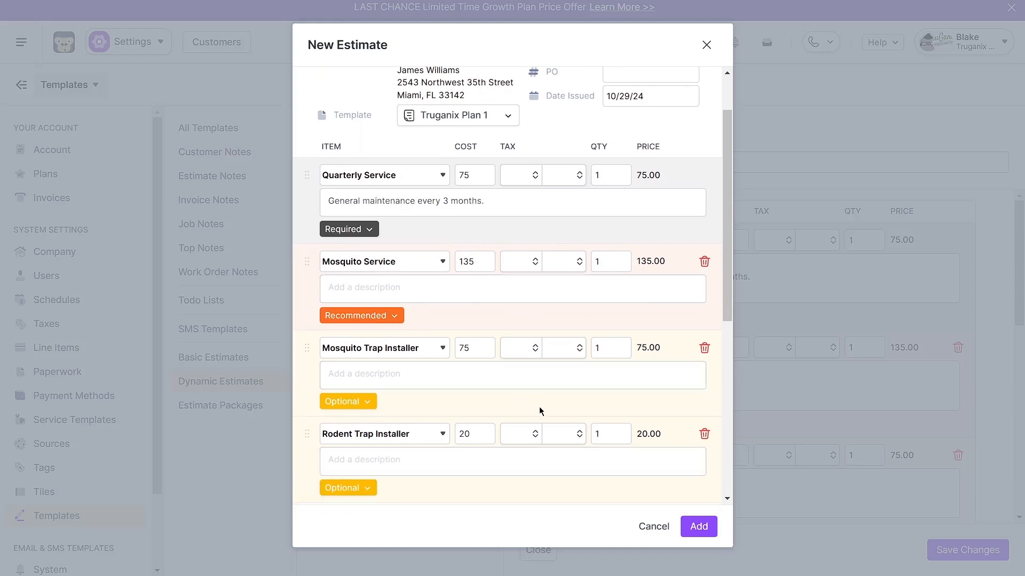
{"action": "scroll", "coordinate": [540, 410], "scroll_direction": "up", "scroll_amount": 2}
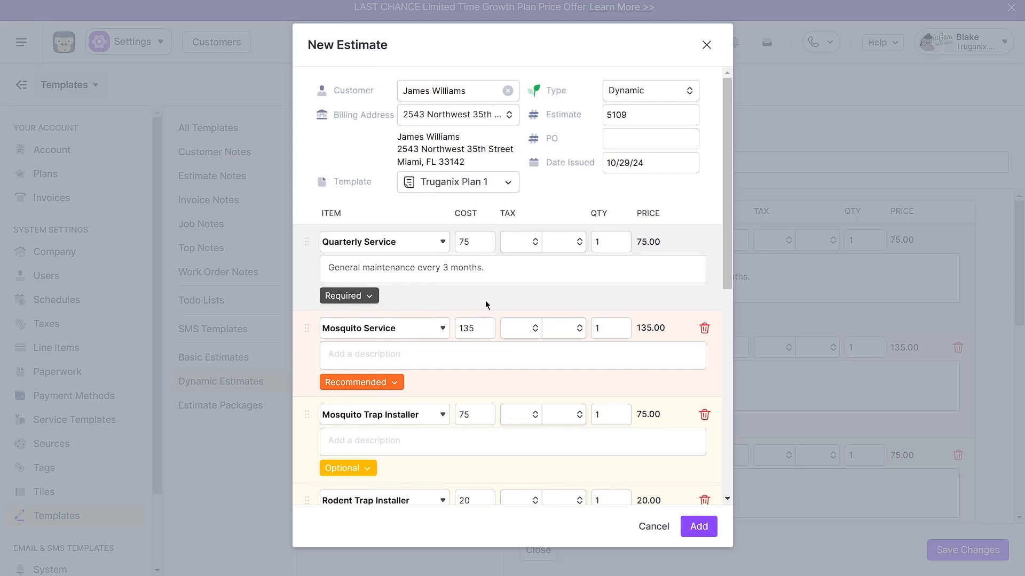
- Switch the estimate type to Packages, confirm the change and examine how the existing items are grouped
{"action": "left_click", "coordinate": [669, 92]}
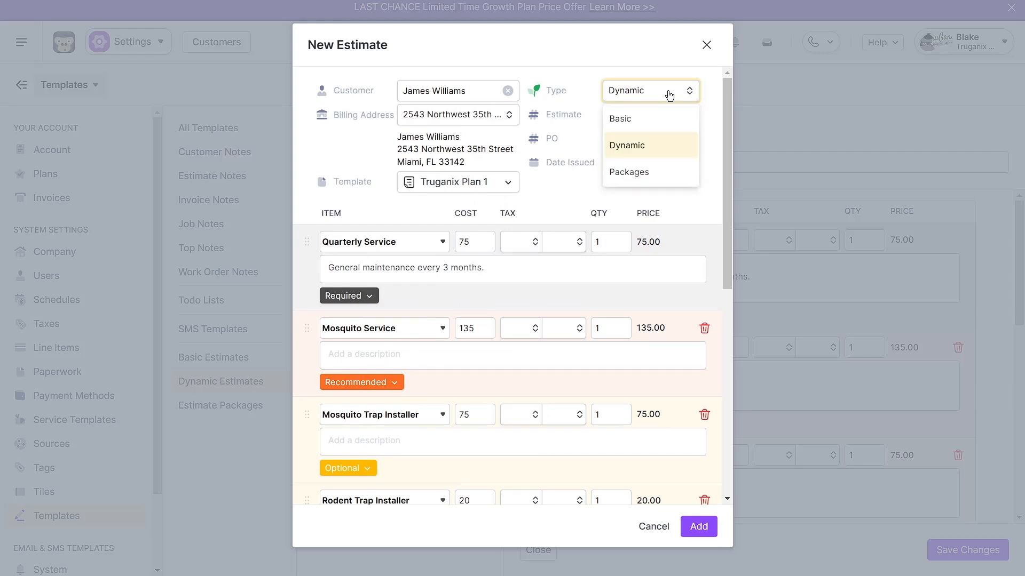
{"action": "left_click", "coordinate": [646, 176]}
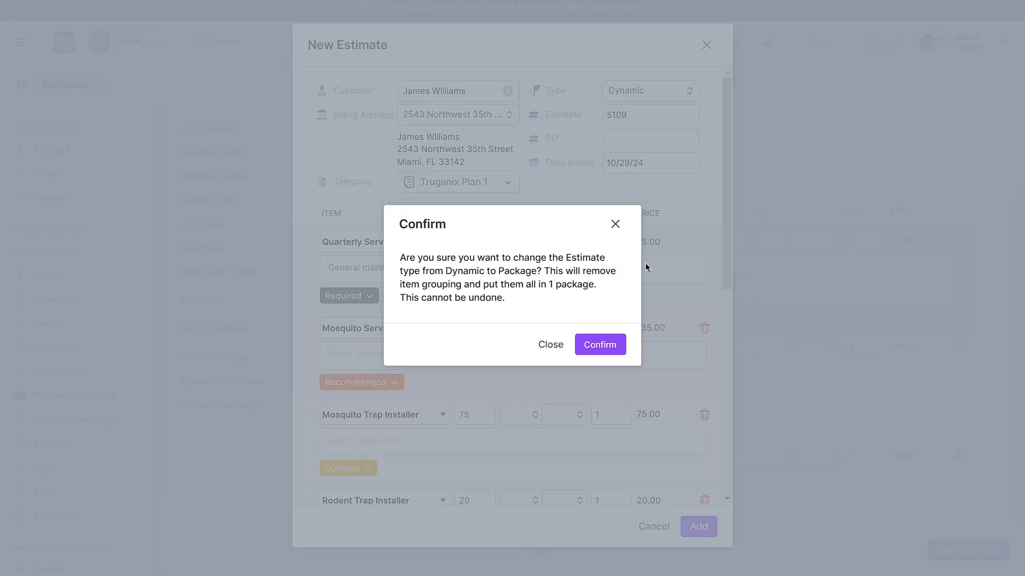
{"action": "left_click", "coordinate": [603, 346]}
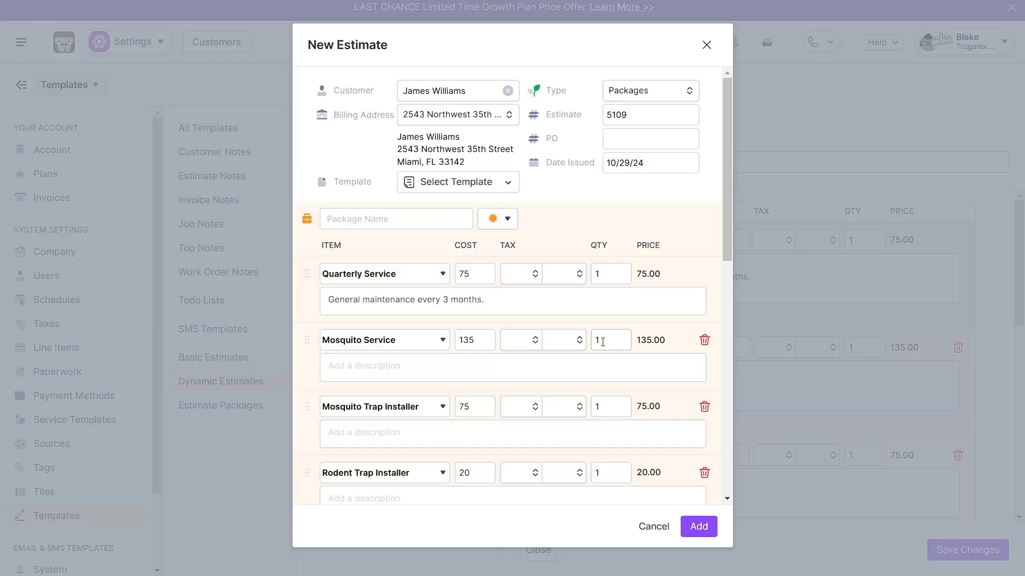
{"action": "scroll", "coordinate": [478, 254], "scroll_direction": "down", "scroll_amount": 2}
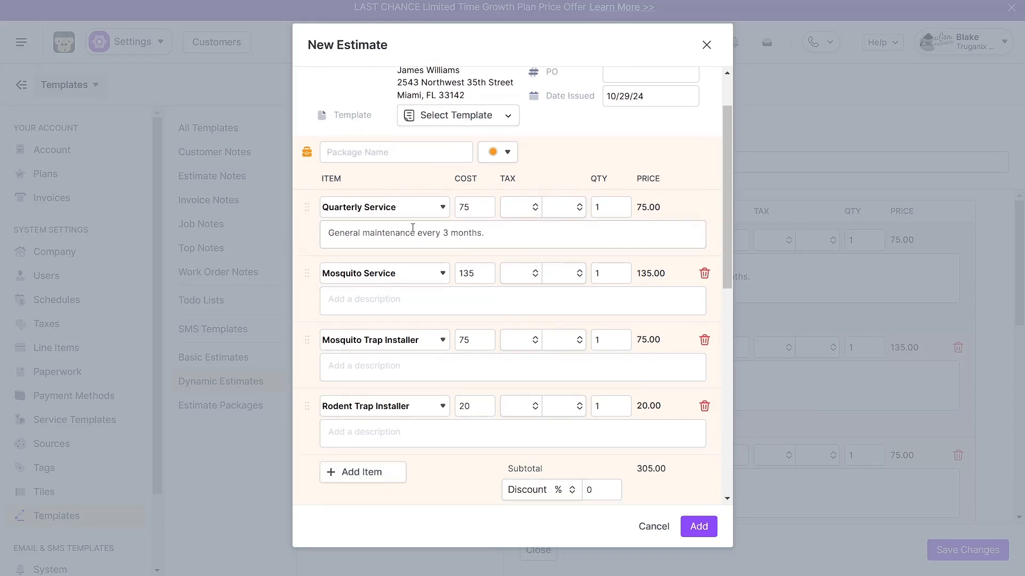
{"action": "scroll", "coordinate": [413, 228], "scroll_direction": "down", "scroll_amount": 2}
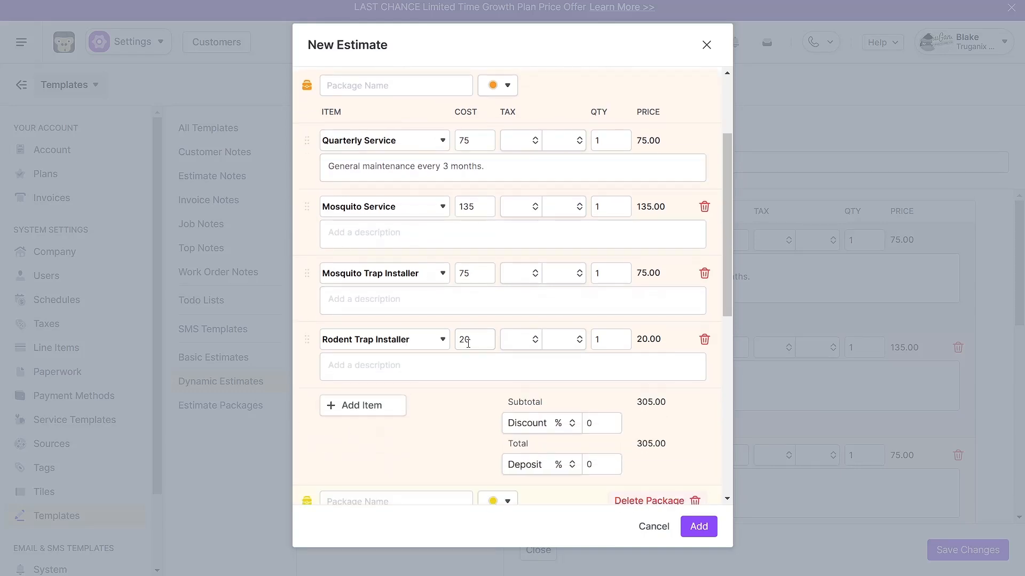
{"action": "scroll", "coordinate": [433, 399], "scroll_direction": "up", "scroll_amount": 4}
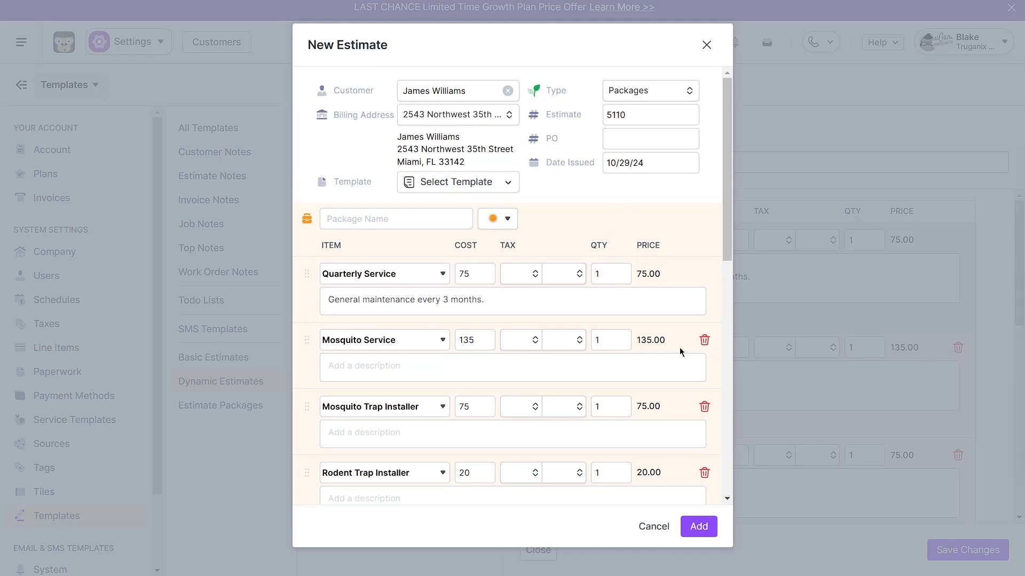
- Change the estimate type back to Dynamic and confirm the conversion
{"action": "left_click", "coordinate": [638, 99]}
{"action": "left_click", "coordinate": [635, 147]}
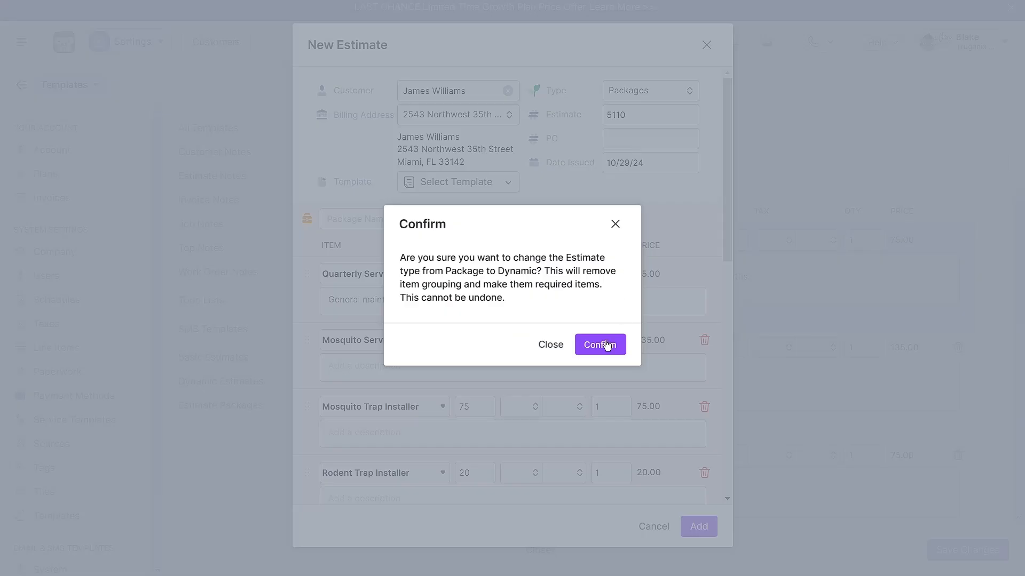
{"action": "left_click", "coordinate": [600, 344]}
- Reapply the Truganix Plan 1 template and add the estimate to the customer's account
{"action": "left_click", "coordinate": [456, 182]}
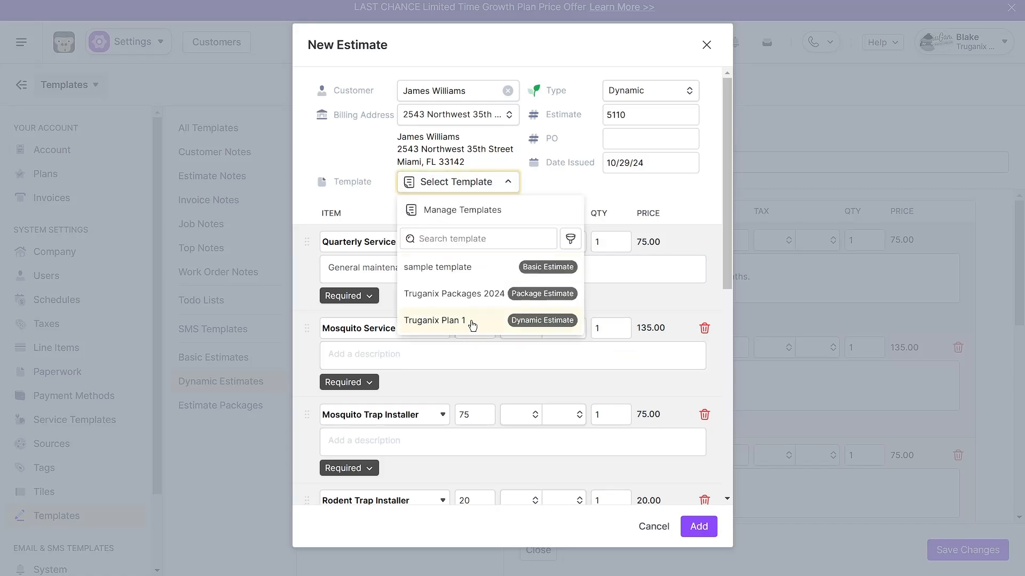
{"action": "left_click", "coordinate": [473, 321]}
{"action": "left_click", "coordinate": [592, 331]}
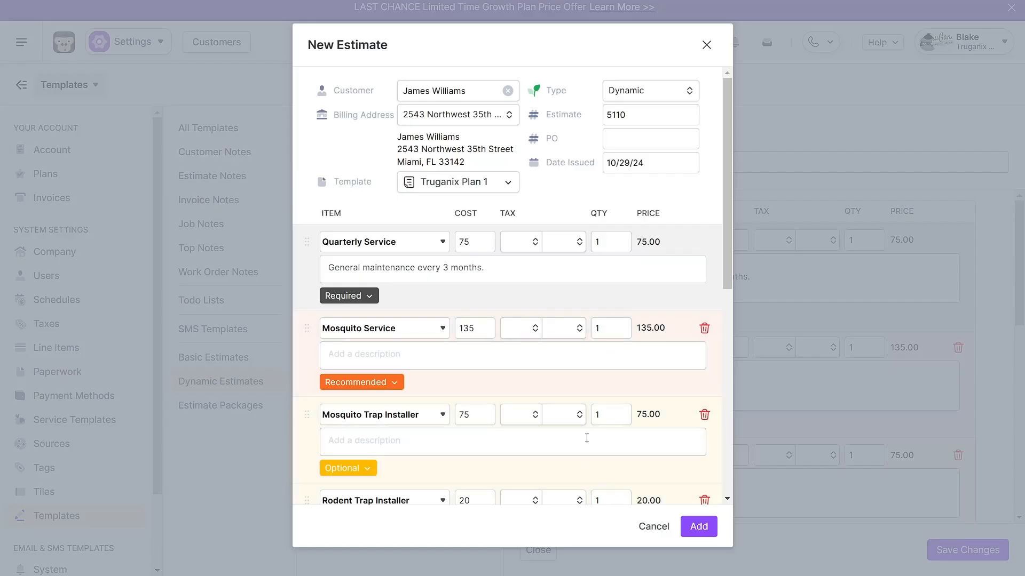
{"action": "scroll", "coordinate": [592, 423], "scroll_direction": "down", "scroll_amount": 3}
{"action": "left_click", "coordinate": [691, 528]}
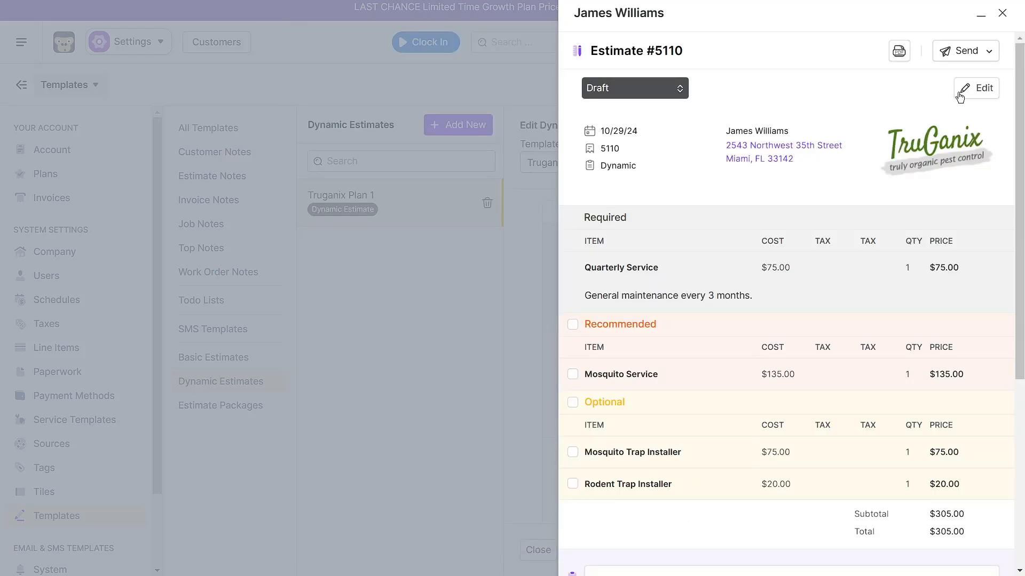
- Send the estimate for e-signature, replacing the default recipient with a different e-mail address
{"action": "left_click", "coordinate": [963, 51]}
{"action": "left_click", "coordinate": [941, 79]}
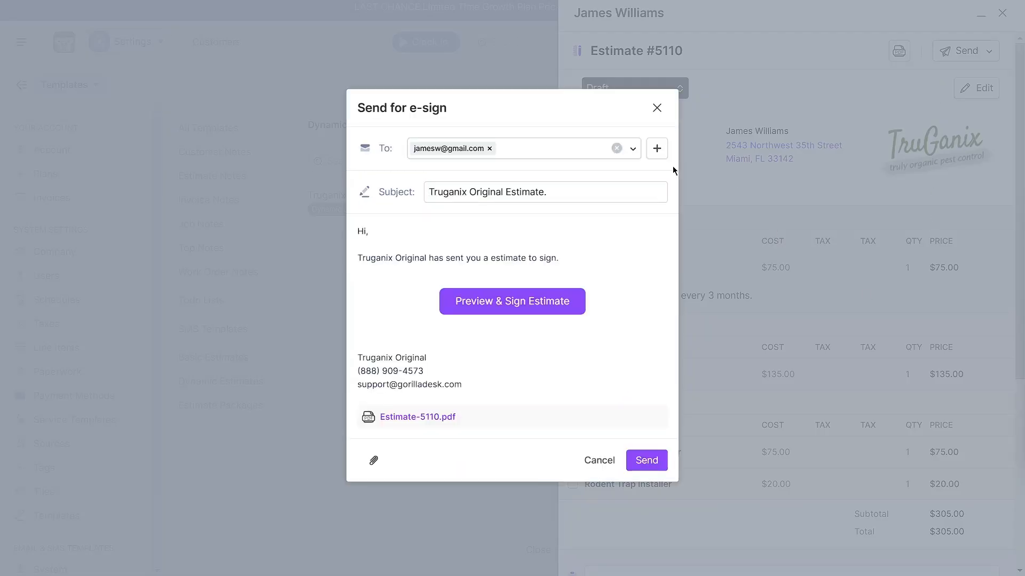
{"action": "left_click", "coordinate": [490, 149]}
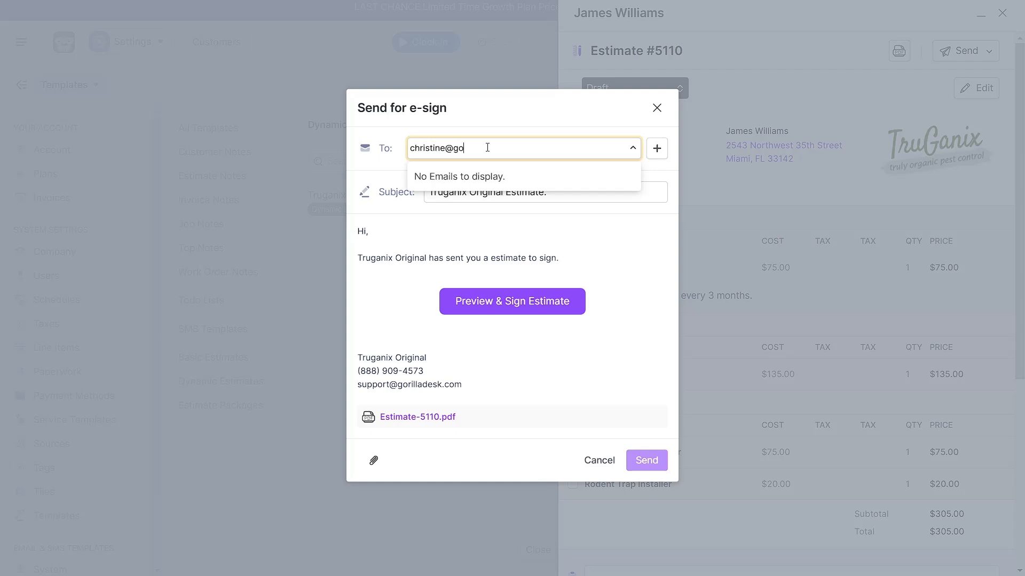
{"action": "left_click", "coordinate": [529, 245]}
{"action": "left_click", "coordinate": [652, 463]}
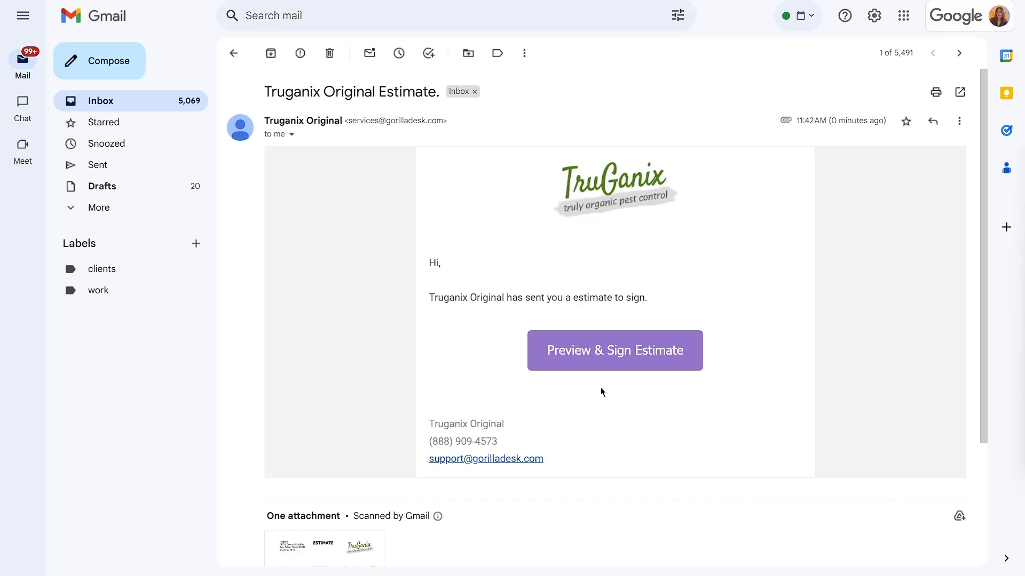
- Open the estimate for signing from the received message in Gmail, and select Mosquito Trap Installer and Mosquito Service
{"action": "left_click", "coordinate": [605, 359]}
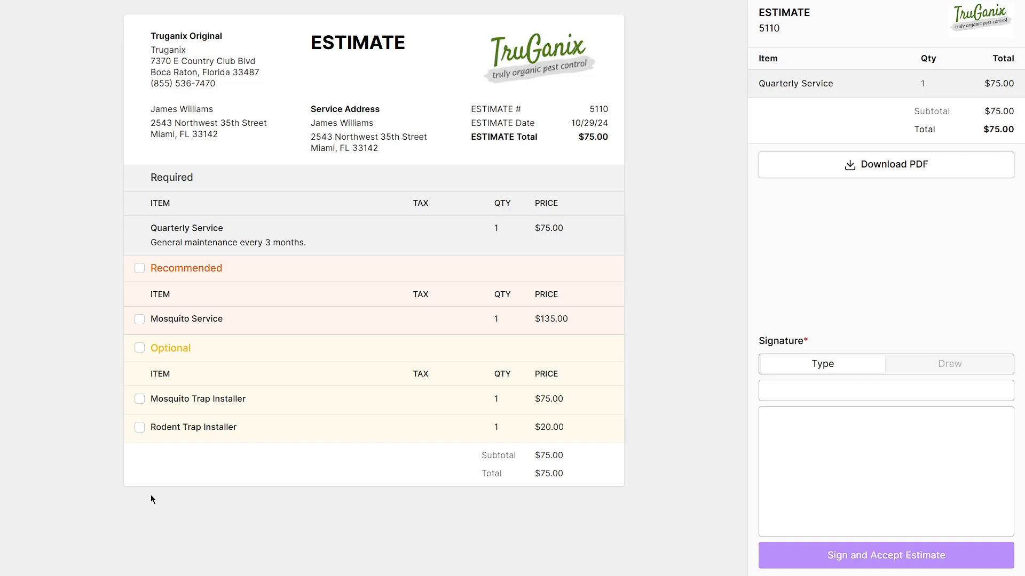
{"action": "left_click", "coordinate": [140, 402]}
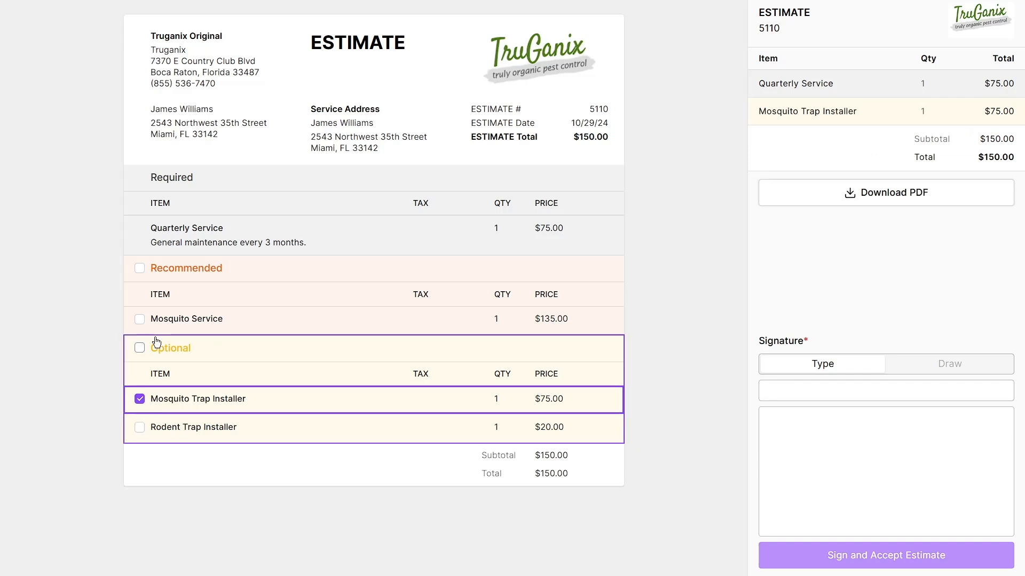
{"action": "left_click", "coordinate": [139, 319]}
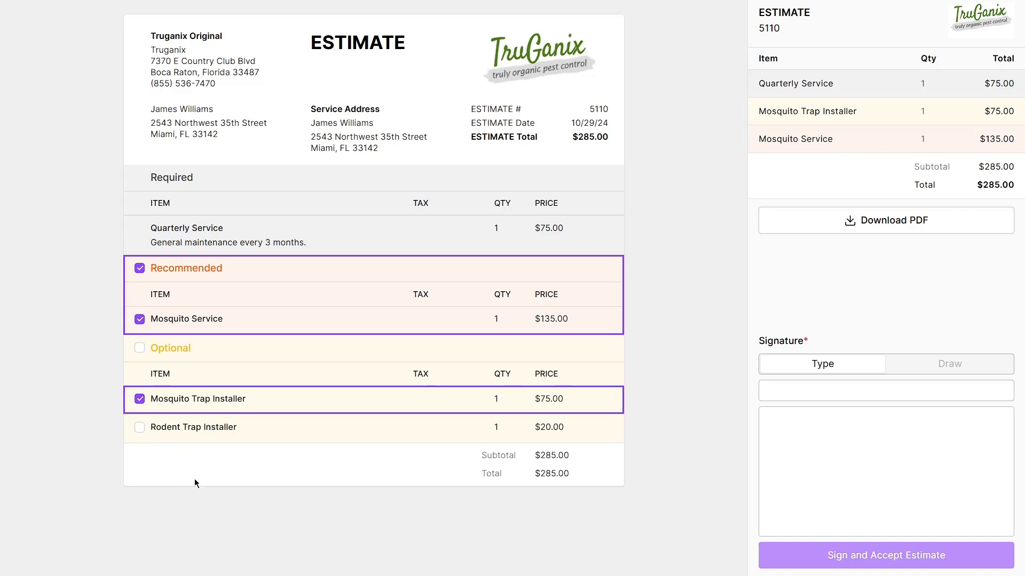
- Sign the estimate with a hand-drawn signature and accept it
{"action": "left_click", "coordinate": [907, 369]}
{"action": "mouse_move", "coordinate": [842, 457]}
{"action": "left_mouse_down"}
{"action": "mouse_move", "coordinate": [816, 447]}
{"action": "mouse_move", "coordinate": [854, 489]}
{"action": "mouse_move", "coordinate": [939, 465]}
{"action": "left_mouse_up"}
{"action": "left_click", "coordinate": [890, 562]}
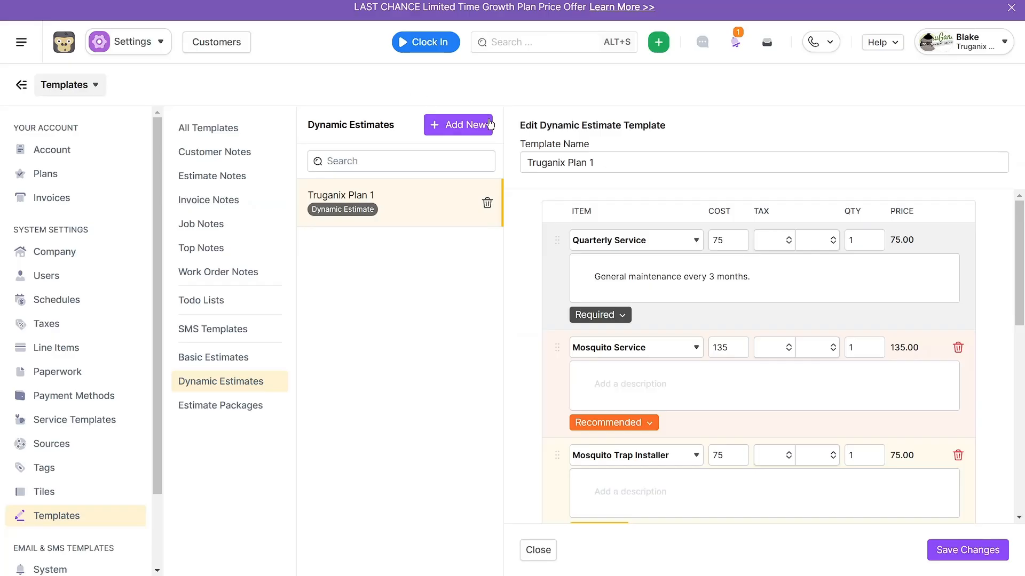
- Switch back to GorillaDesk, find the customer by first name and display their estimates
{"action": "left_click", "coordinate": [497, 42]}
{"action": "type", "text": "james"}
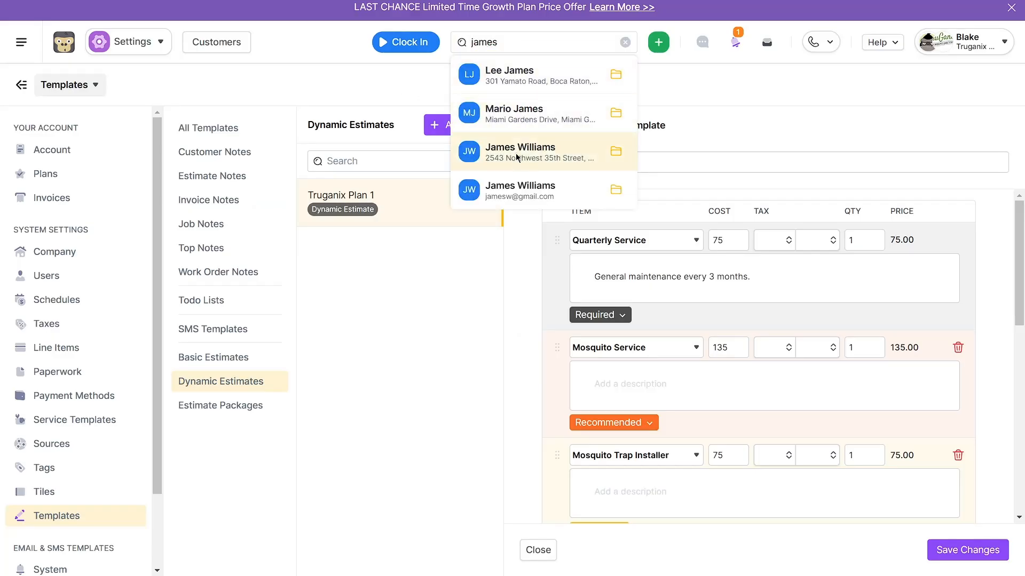
{"action": "left_click", "coordinate": [516, 157]}
{"action": "left_click", "coordinate": [383, 89]}
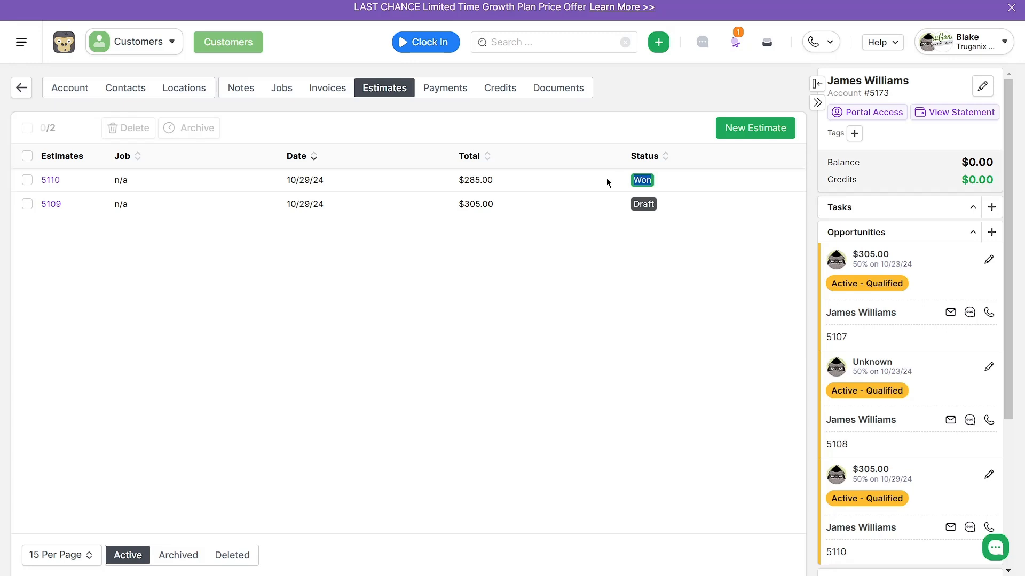
- Review the customer's selected items on the won estimate and generate a new invoice only, without a job
{"action": "left_click", "coordinate": [52, 182]}
{"action": "scroll", "coordinate": [705, 320], "scroll_direction": "down", "scroll_amount": 1}
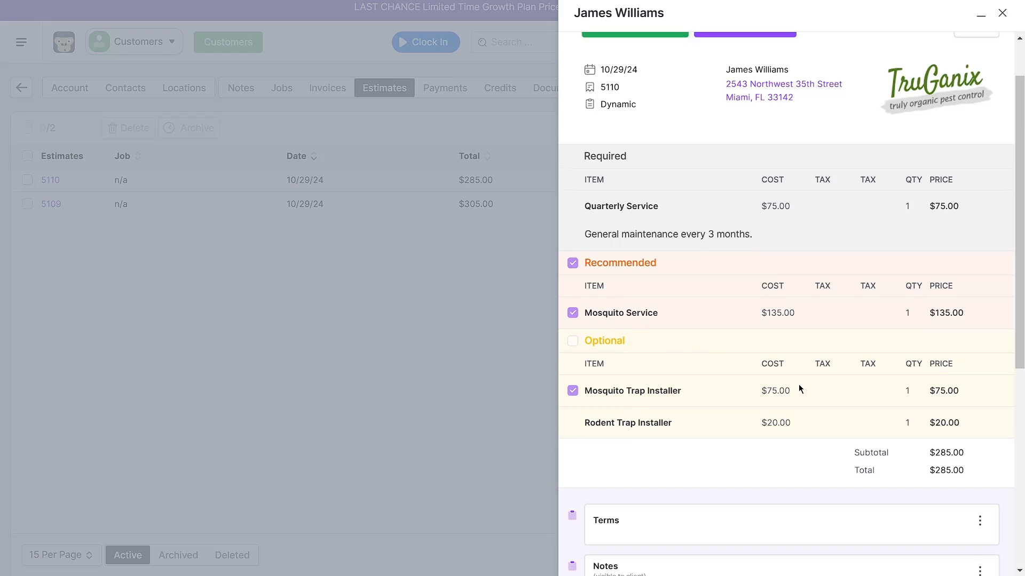
{"action": "scroll", "coordinate": [799, 384], "scroll_direction": "up", "scroll_amount": 1}
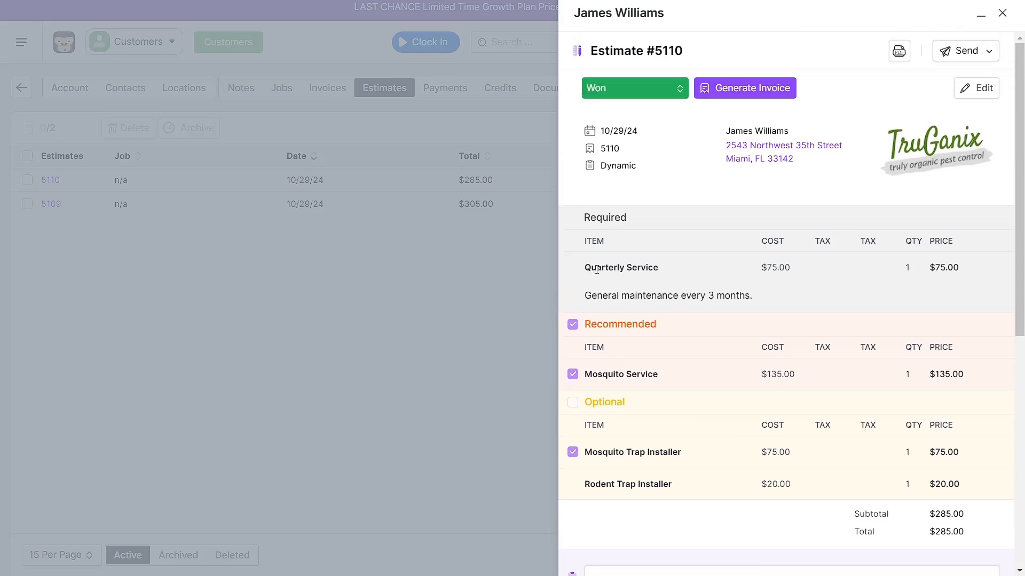
{"action": "left_click", "coordinate": [750, 88]}
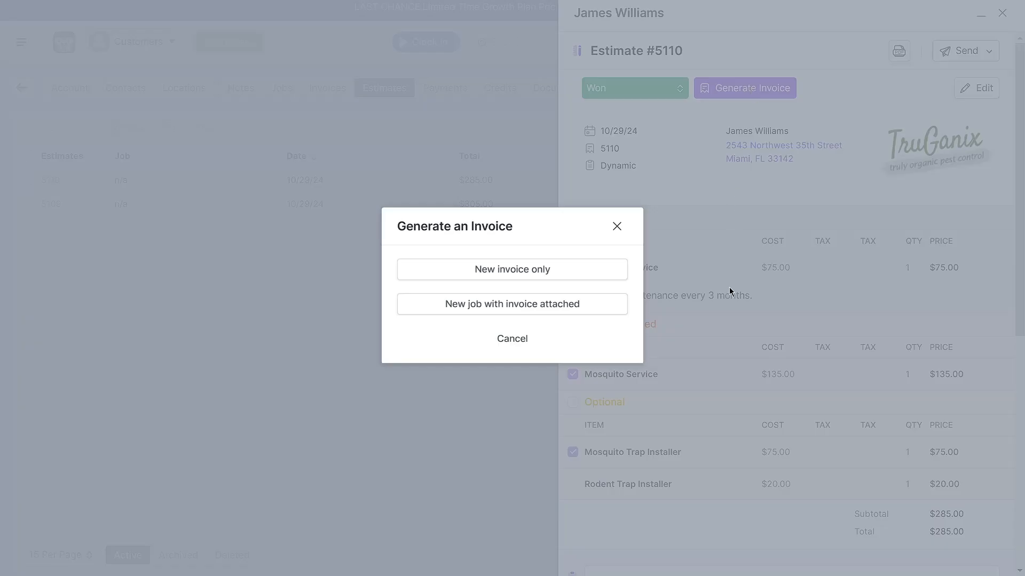
{"action": "left_click", "coordinate": [507, 272]}
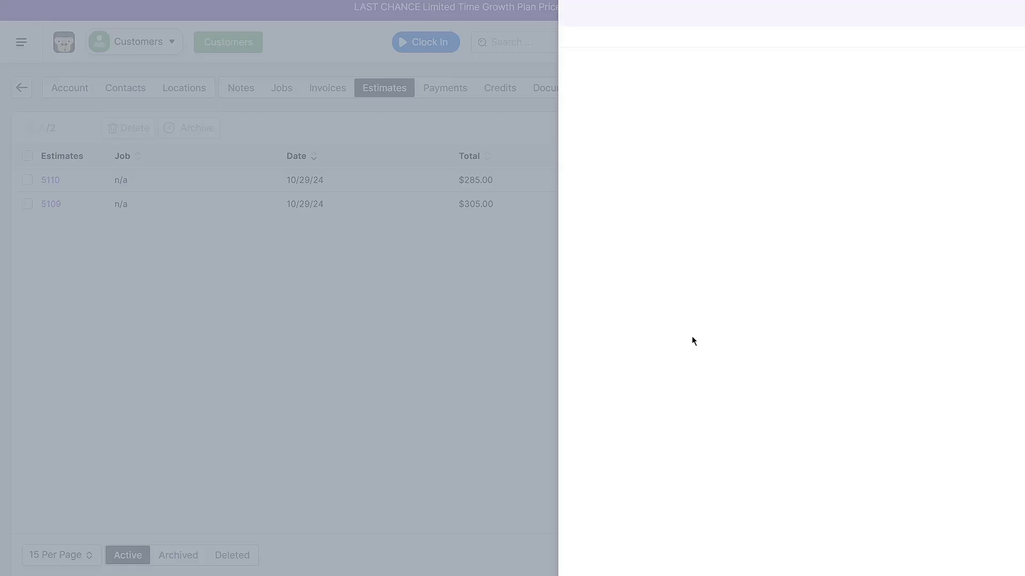
- Check the Quarterly Service, Mosquito Service and Mosquito Trap Installer items on the generated invoice, and close it
{"action": "left_click_drag", "start_coordinate": [596, 243], "coordinate": [644, 244]}
{"action": "left_click_drag", "start_coordinate": [589, 304], "coordinate": [633, 301]}
{"action": "left_click_drag", "start_coordinate": [575, 344], "coordinate": [664, 340]}
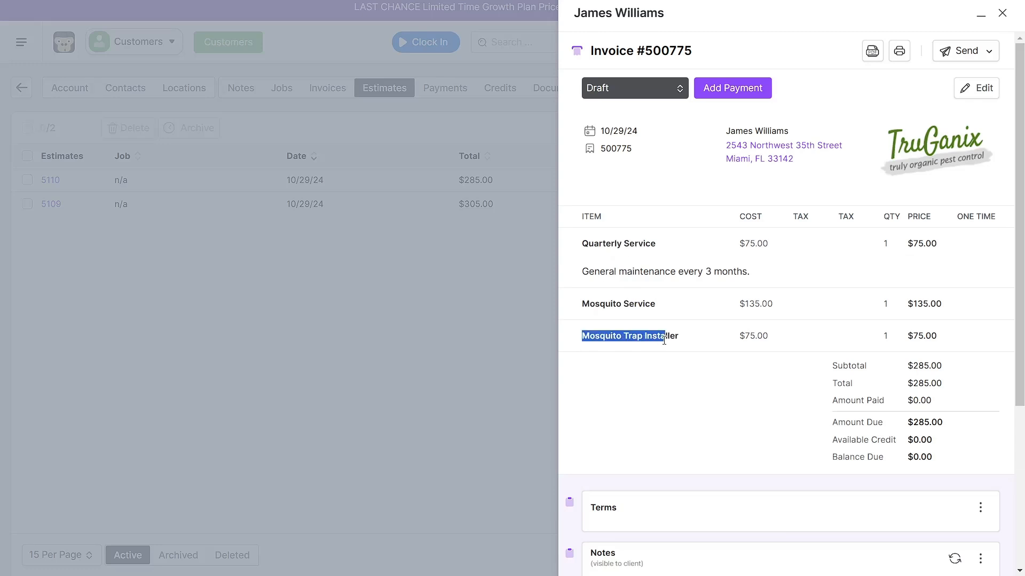
{"action": "left_click", "coordinate": [727, 422]}
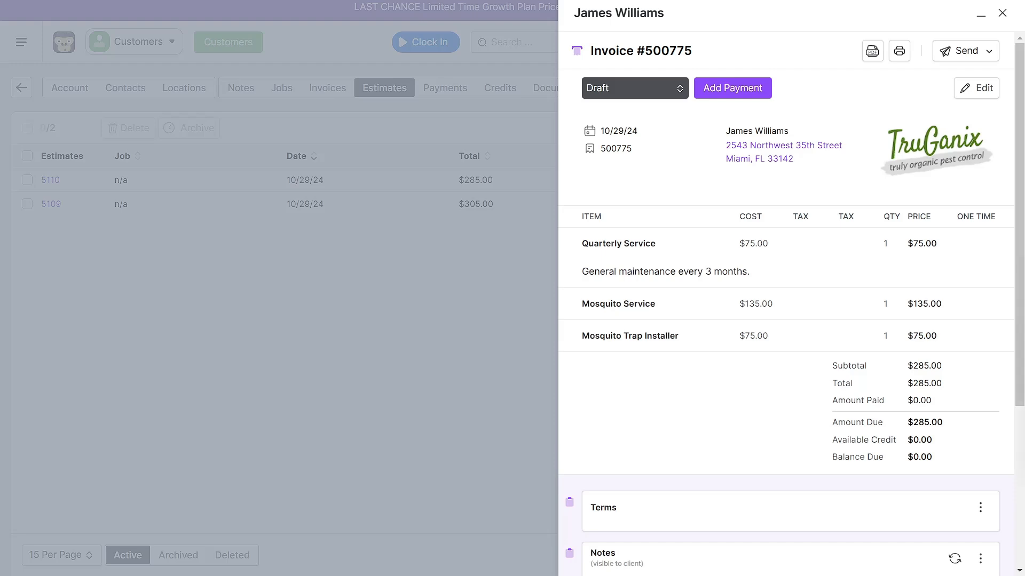
{"action": "left_click", "coordinate": [1002, 13]}
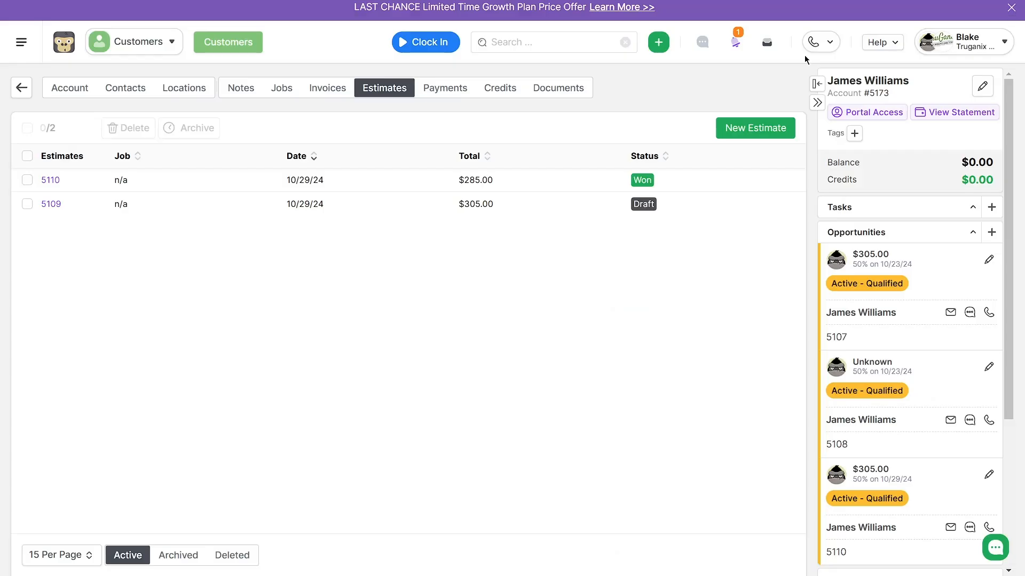
{"action": "left_click", "coordinate": [155, 48]}
{"action": "left_click", "coordinate": [583, 440]}
- Start another estimate for this customer, set its type to Packages and apply the Truganix Packages 2024 template
{"action": "left_click", "coordinate": [741, 127]}
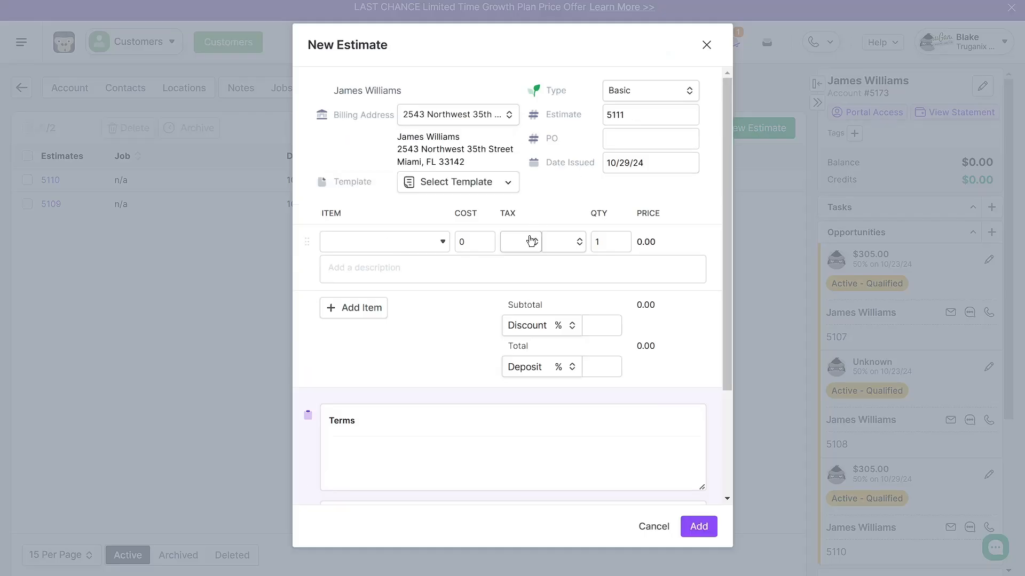
{"action": "left_click", "coordinate": [640, 95]}
{"action": "left_click", "coordinate": [640, 183]}
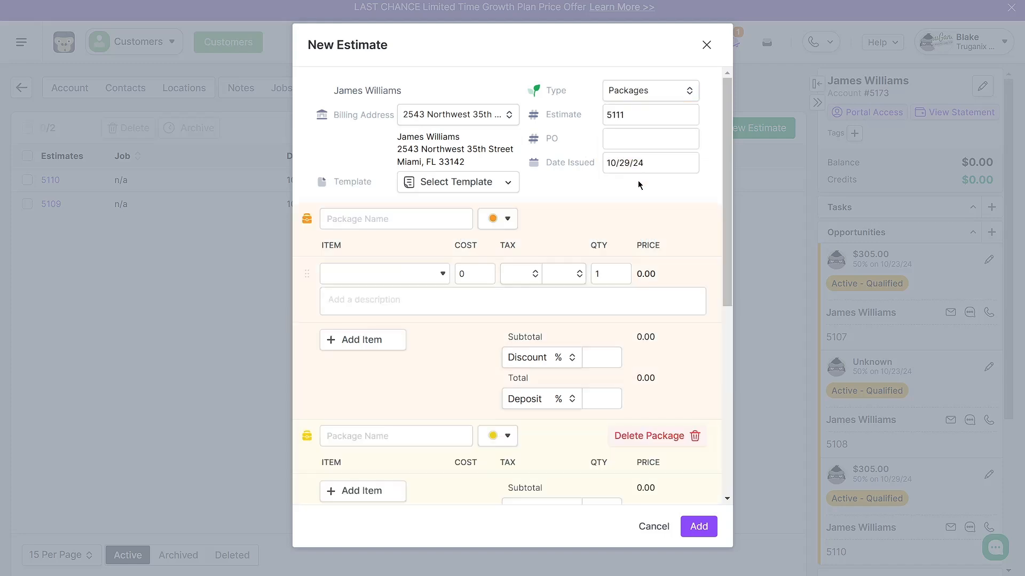
{"action": "left_click", "coordinate": [483, 184]}
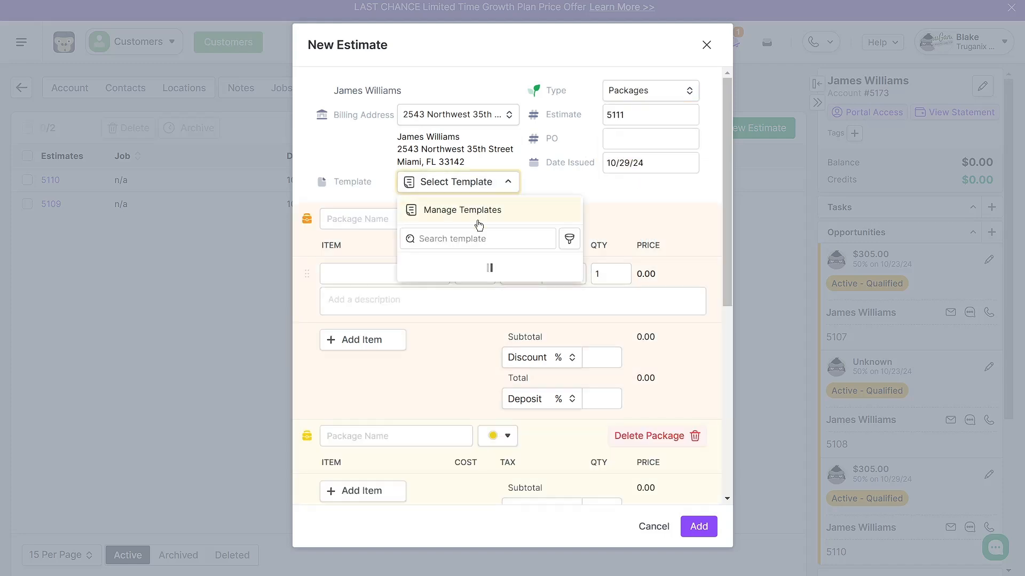
{"action": "left_click", "coordinate": [477, 293]}
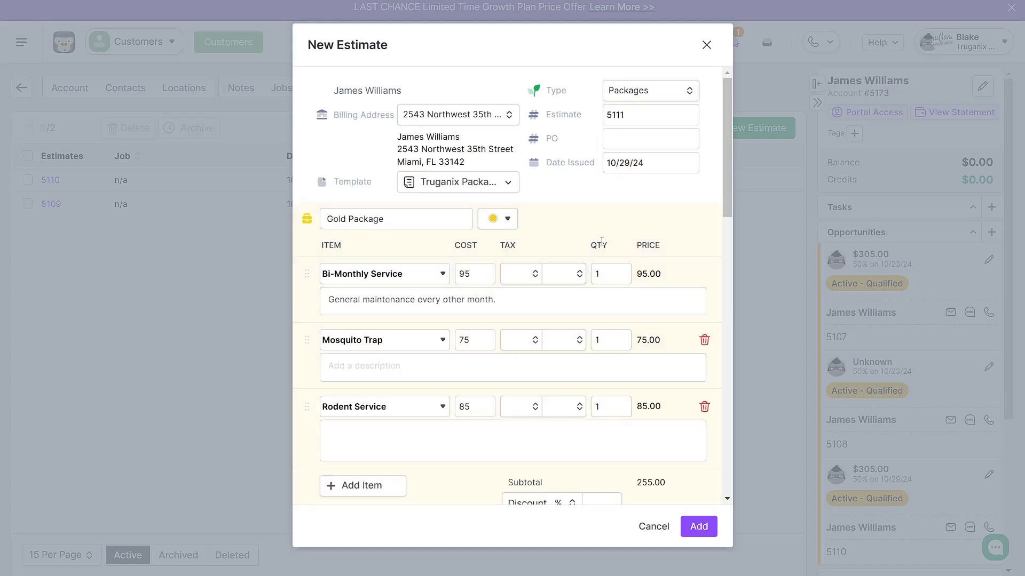
{"action": "scroll", "coordinate": [388, 299], "scroll_direction": "down", "scroll_amount": 8}
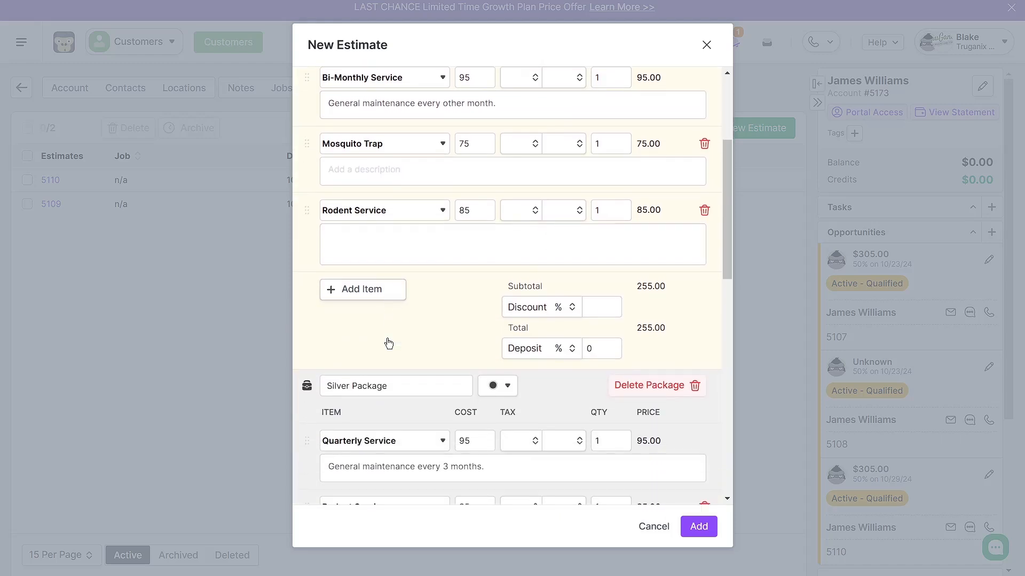
- Create the estimate with the Gold, Silver and Bronze packages and send it to the customer for e-signature
{"action": "scroll", "coordinate": [400, 364], "scroll_direction": "up", "scroll_amount": 8}
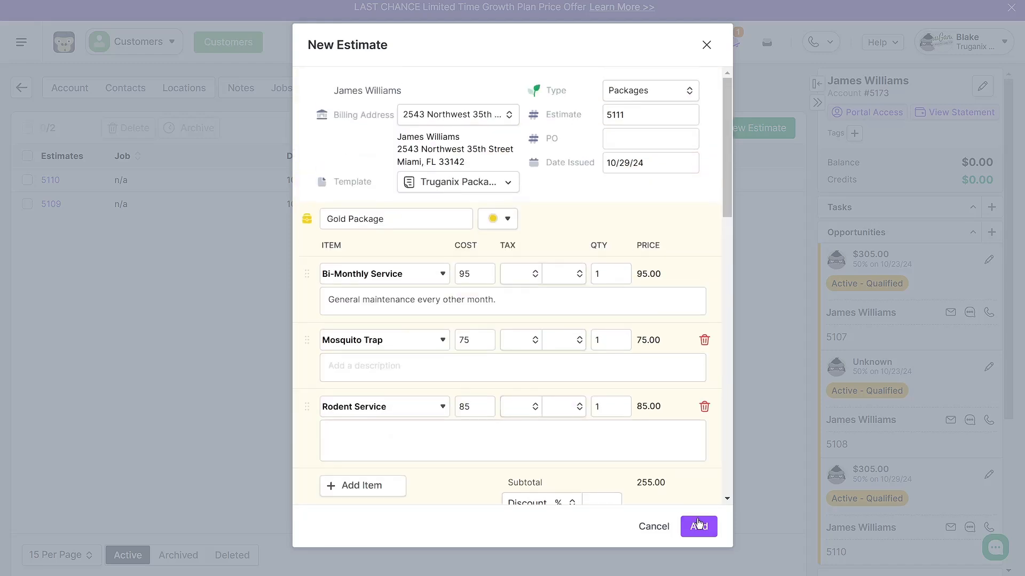
{"action": "left_click", "coordinate": [699, 526]}
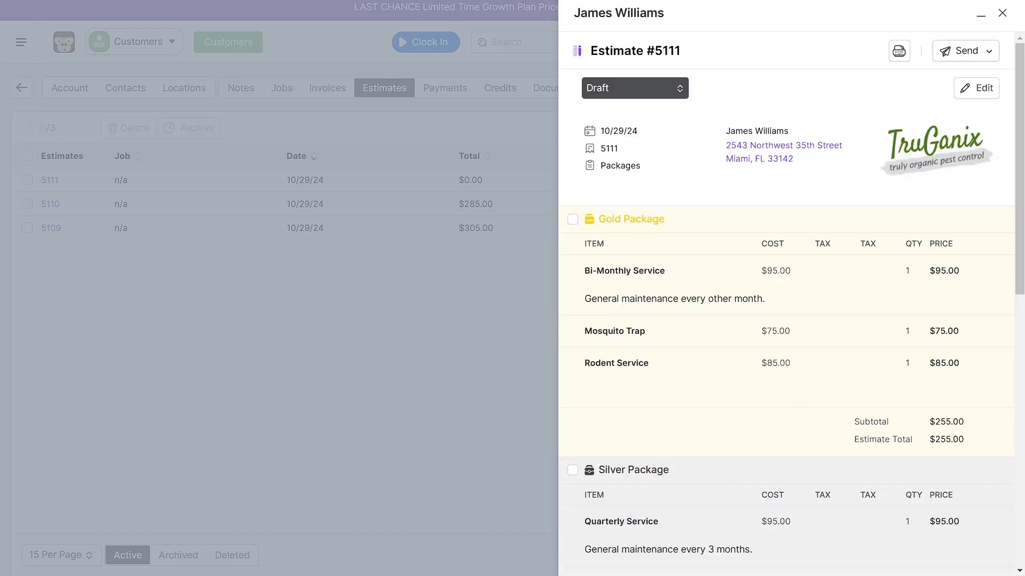
{"action": "left_click", "coordinate": [975, 56]}
{"action": "left_click", "coordinate": [959, 81]}
{"action": "left_click", "coordinate": [646, 460]}
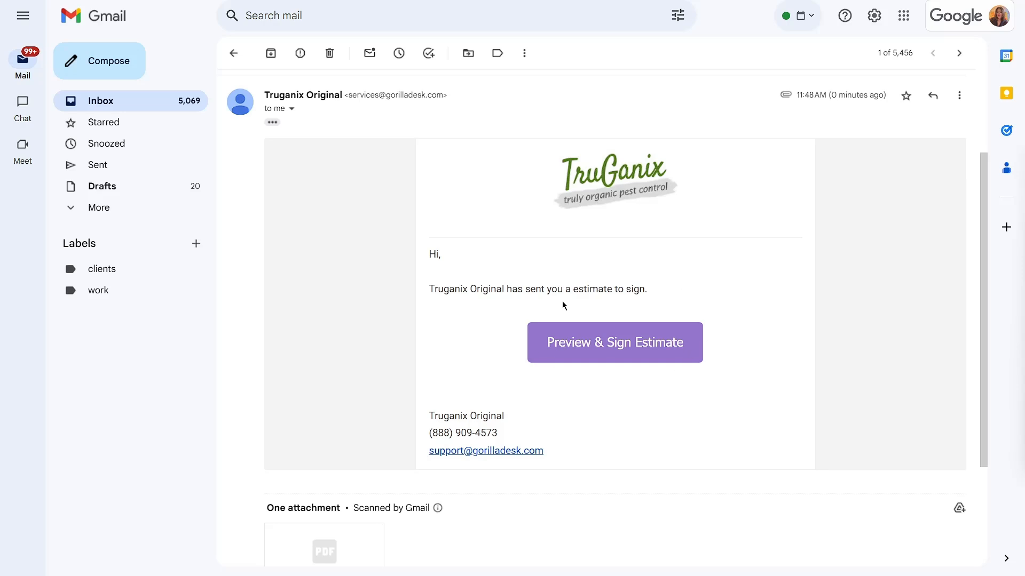
- Switch to Gmail, open the emailed estimate for signing, and choose the Gold Package after trying the Silver and Bronze ones
{"action": "left_click", "coordinate": [620, 342]}
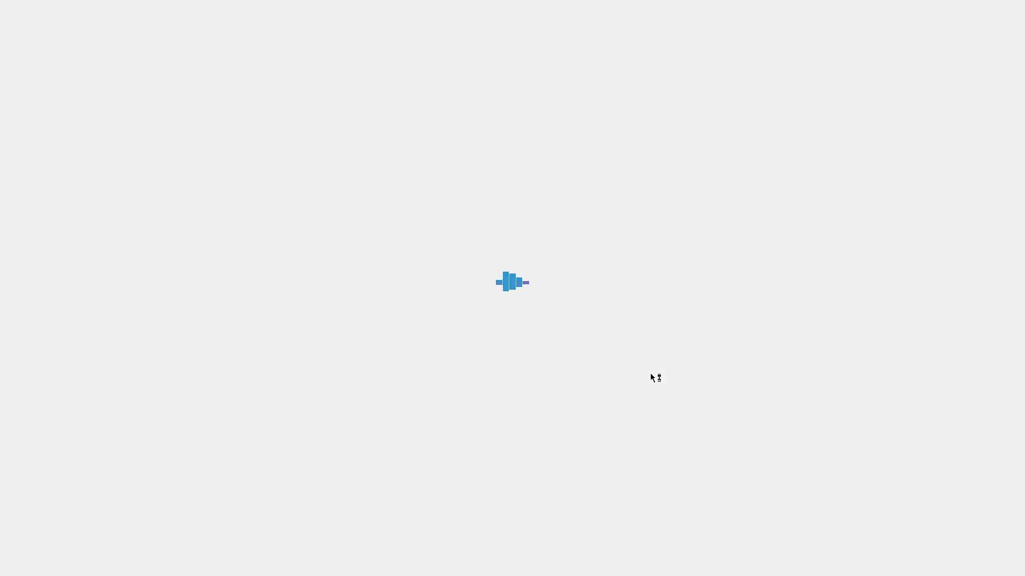
{"action": "scroll", "coordinate": [320, 296], "scroll_direction": "down", "scroll_amount": 3}
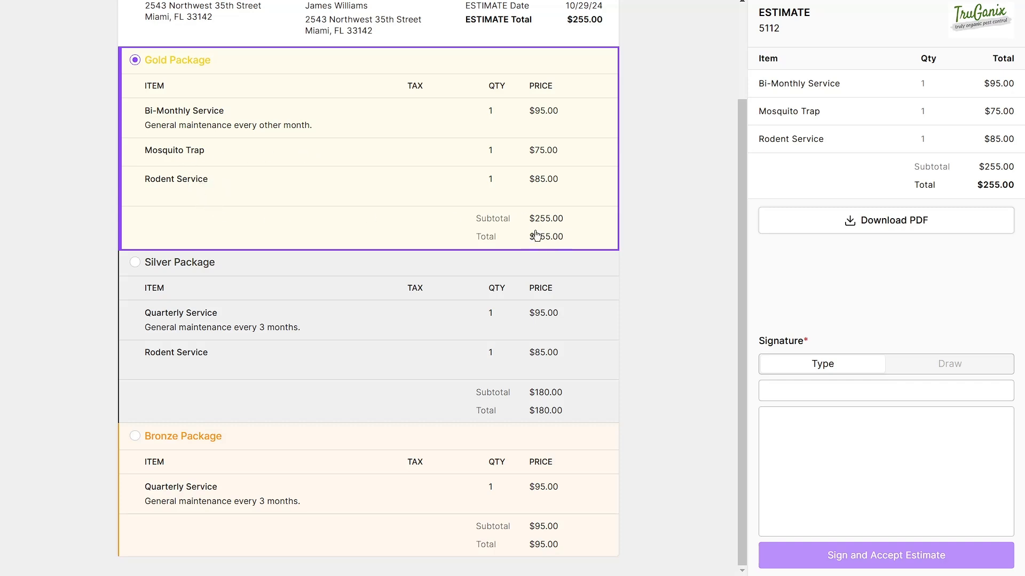
{"action": "left_click", "coordinate": [297, 291]}
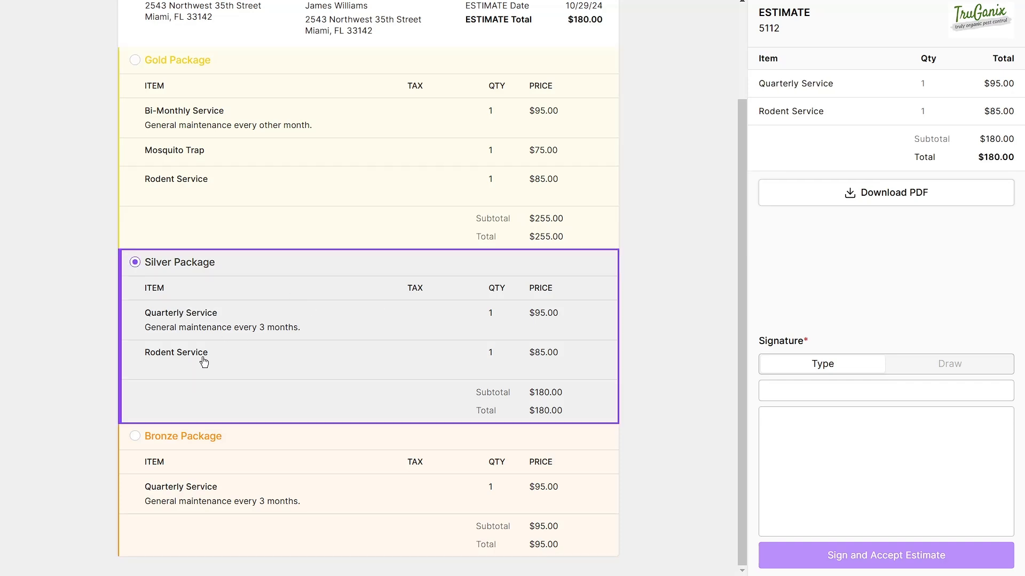
{"action": "left_click", "coordinate": [244, 456]}
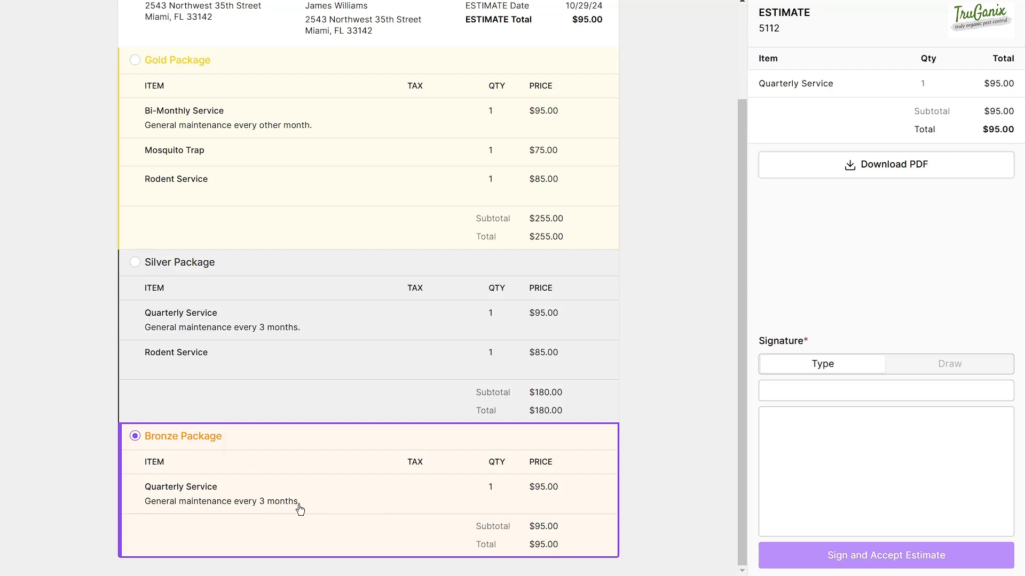
{"action": "scroll", "coordinate": [317, 494], "scroll_direction": "up", "scroll_amount": 3}
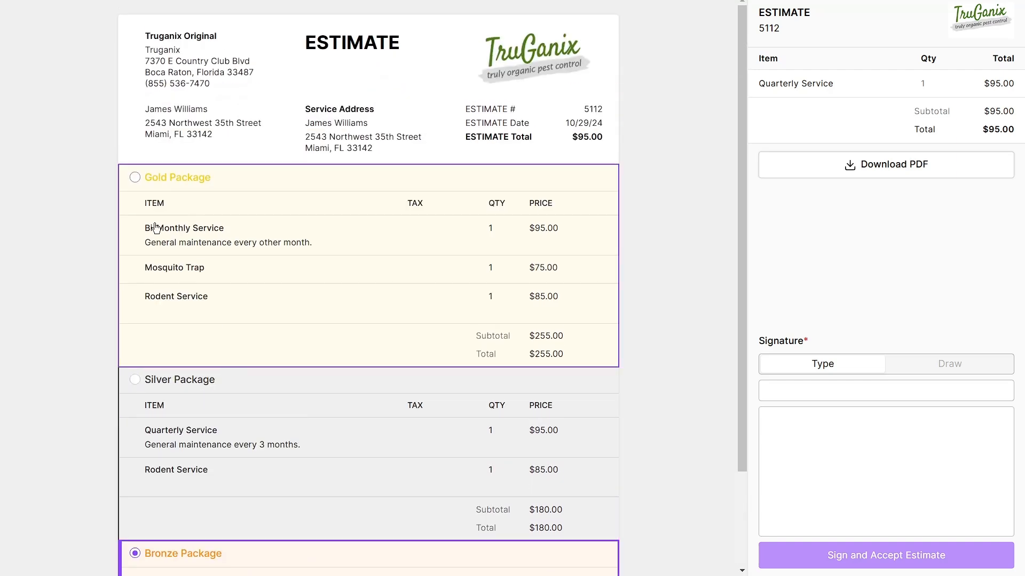
{"action": "left_click", "coordinate": [136, 178]}
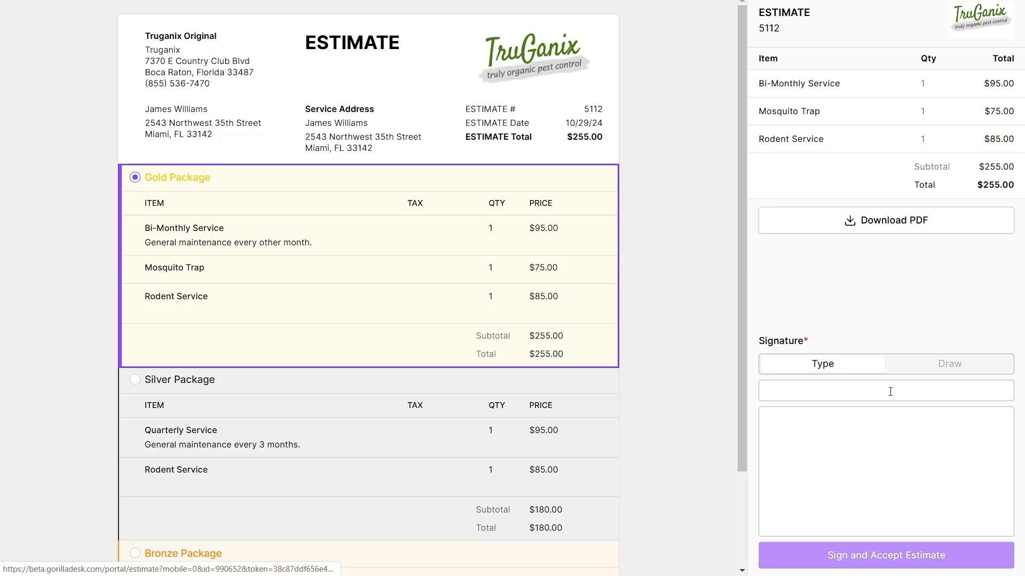
- Sign the Gold Package estimate with a freehand drawn signature and accept it
{"action": "left_click", "coordinate": [931, 371]}
{"action": "mouse_move", "coordinate": [896, 453]}
{"action": "left_mouse_down"}
{"action": "mouse_move", "coordinate": [921, 503]}
{"action": "mouse_move", "coordinate": [913, 452]}
{"action": "left_mouse_up"}
{"action": "left_click", "coordinate": [894, 563]}
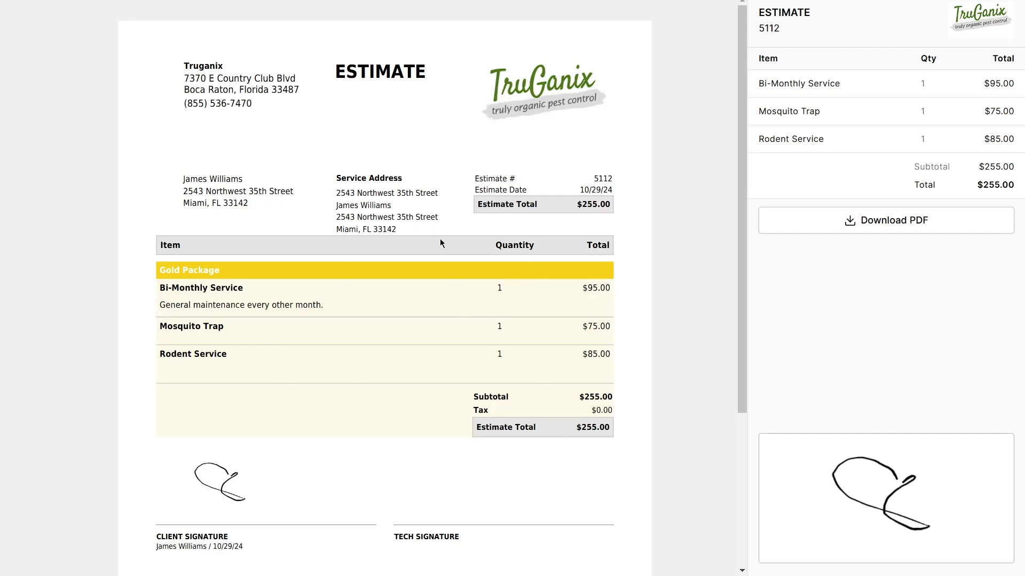
- Review the chosen package, its items and the client signature on the signed estimate
{"action": "scroll", "coordinate": [205, 289], "scroll_direction": "down", "scroll_amount": 2}
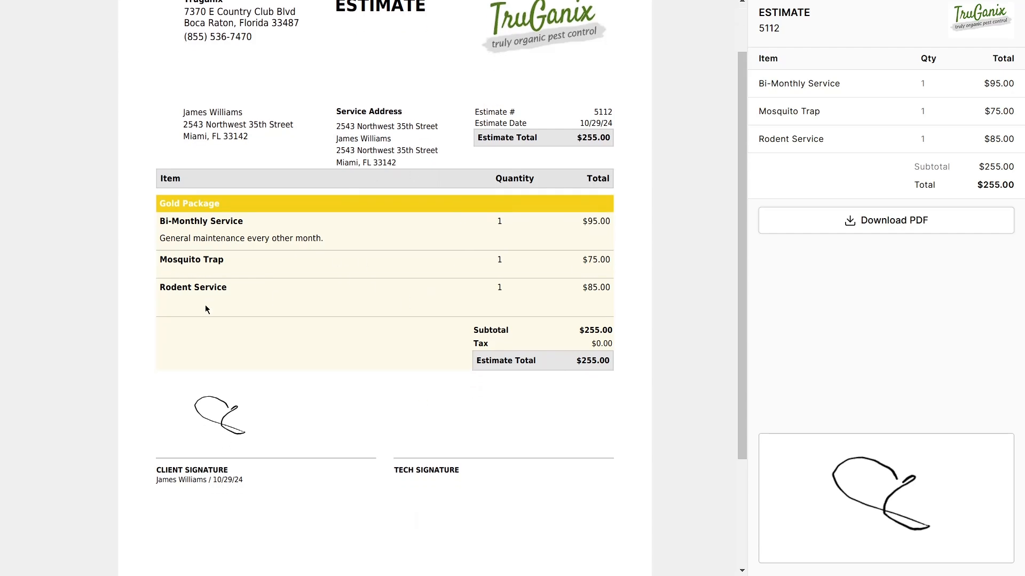
{"action": "left_click_drag", "start_coordinate": [226, 205], "coordinate": [171, 205]}
{"action": "left_click", "coordinate": [311, 255]}
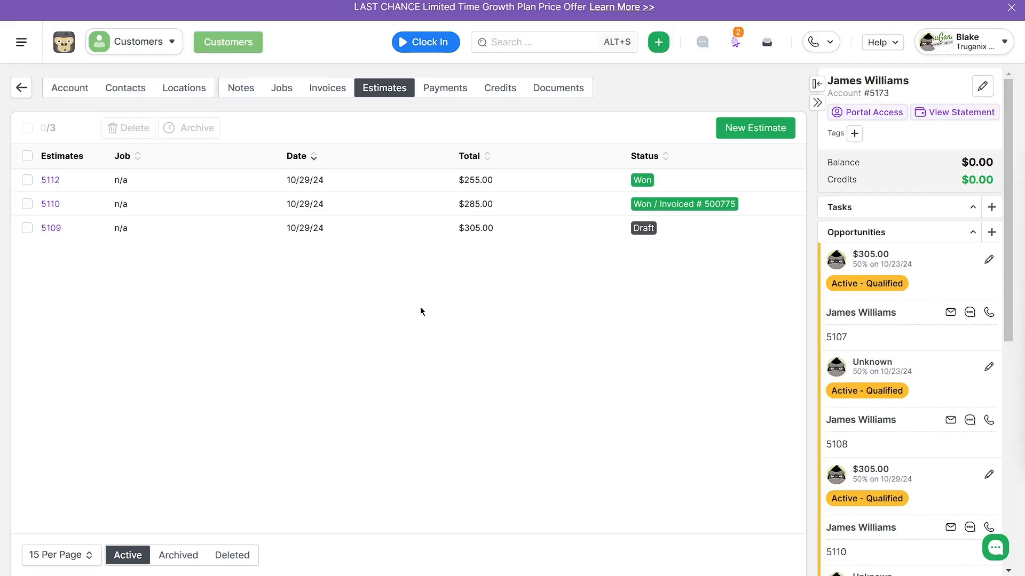
- Switch back to GorillaDesk, open the newly won packages estimate and generate an invoice from it
{"action": "left_click", "coordinate": [50, 182]}
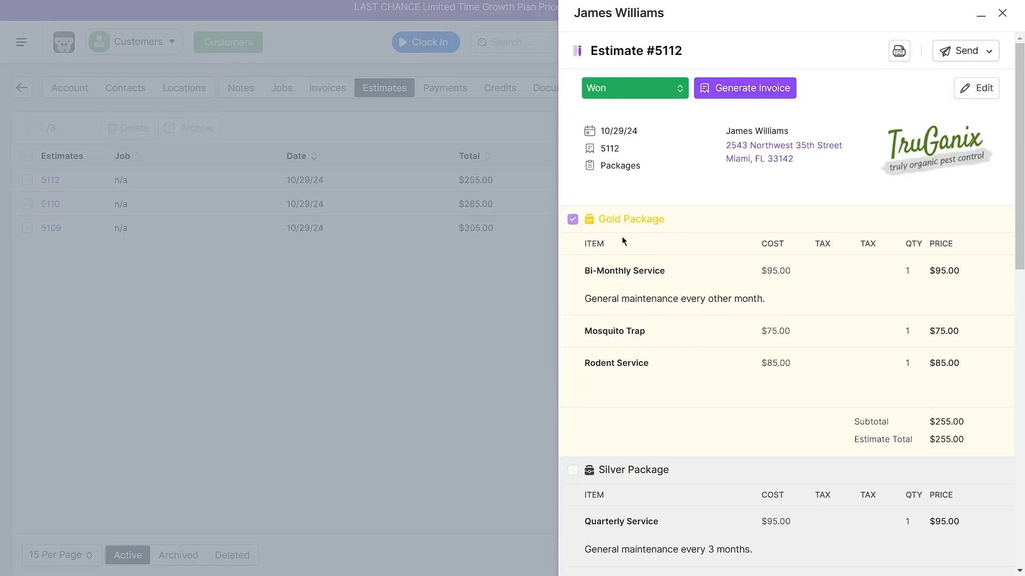
{"action": "left_click", "coordinate": [753, 90]}
{"action": "left_click", "coordinate": [535, 269]}
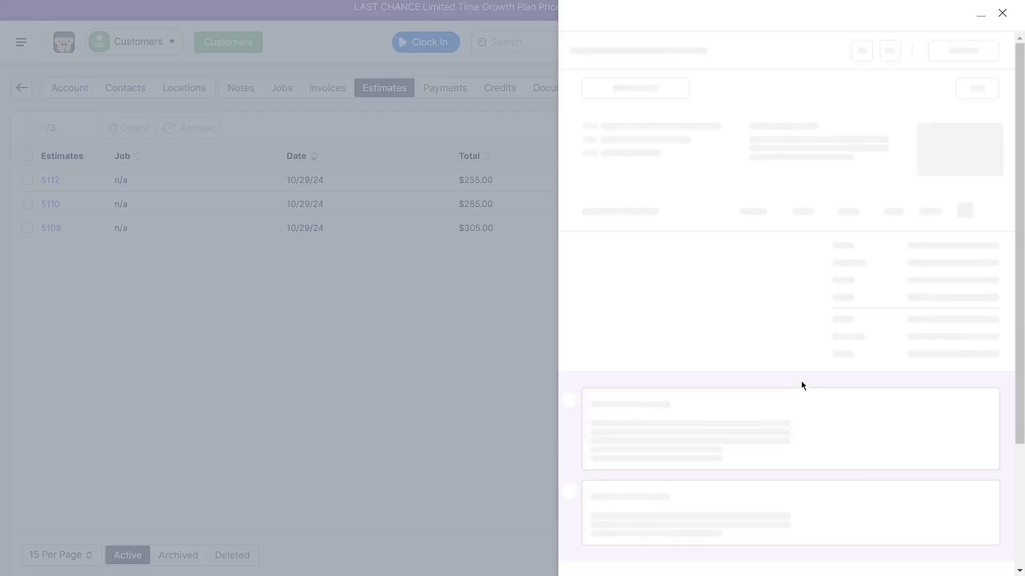
- Check the Gold Package items and the amount due on the generated invoice, and close it
{"action": "double_click", "coordinate": [919, 451]}
{"action": "scroll", "coordinate": [1000, 432], "scroll_direction": "down", "scroll_amount": 1}
{"action": "scroll", "coordinate": [1000, 432], "scroll_direction": "down", "scroll_amount": 3}
{"action": "scroll", "coordinate": [991, 482], "scroll_direction": "up", "scroll_amount": 3}
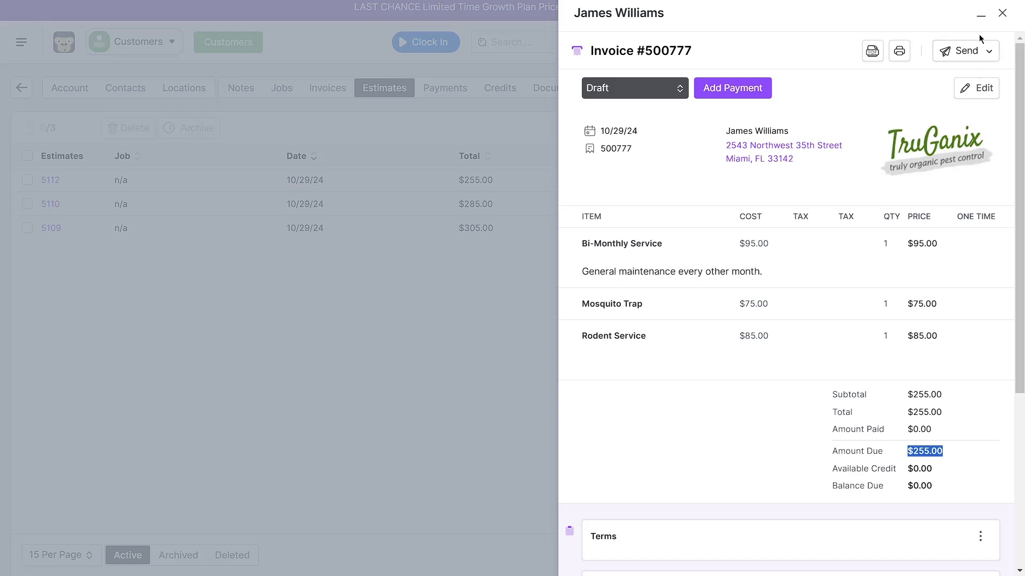
{"action": "left_click", "coordinate": [1001, 13]}
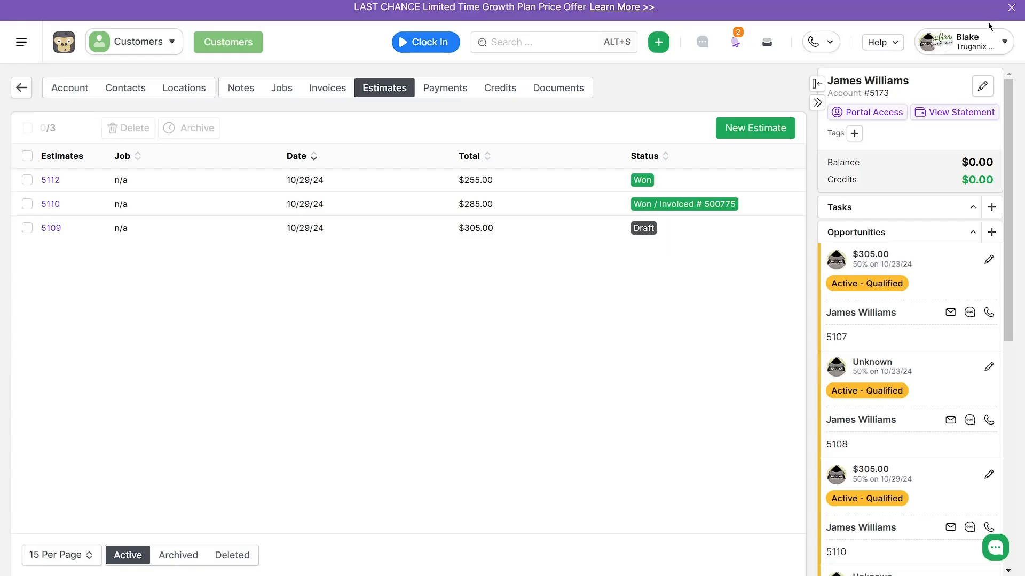